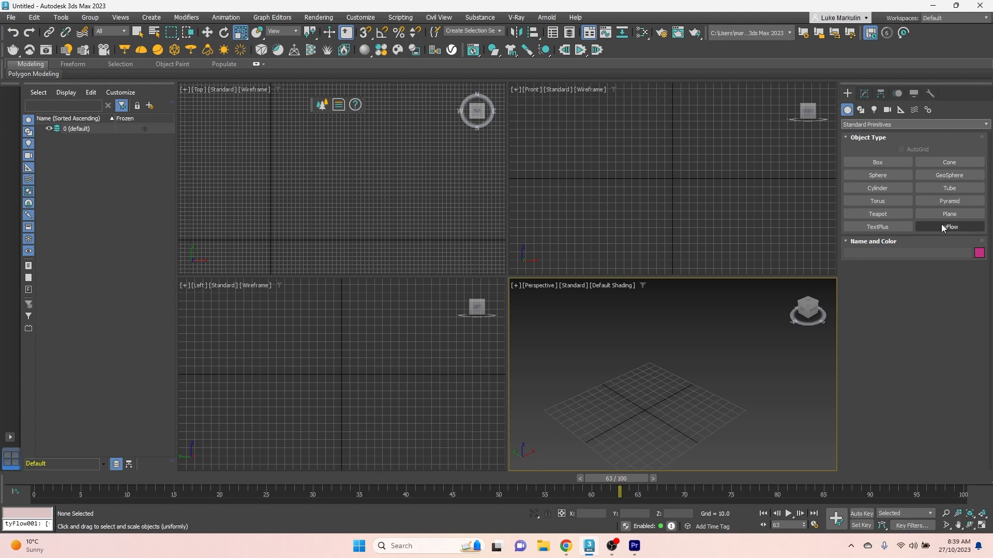
- Place a tyFlow object beside the grid and draw a sphere of about 50 radius at the grid's centre
{"action": "left_click", "coordinate": [808, 442]}
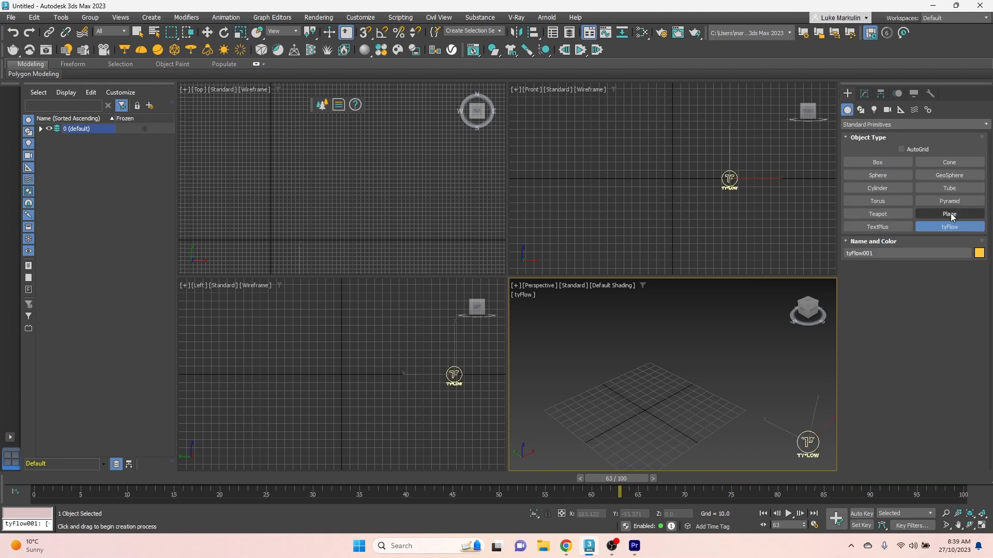
{"action": "left_click", "coordinate": [949, 187]}
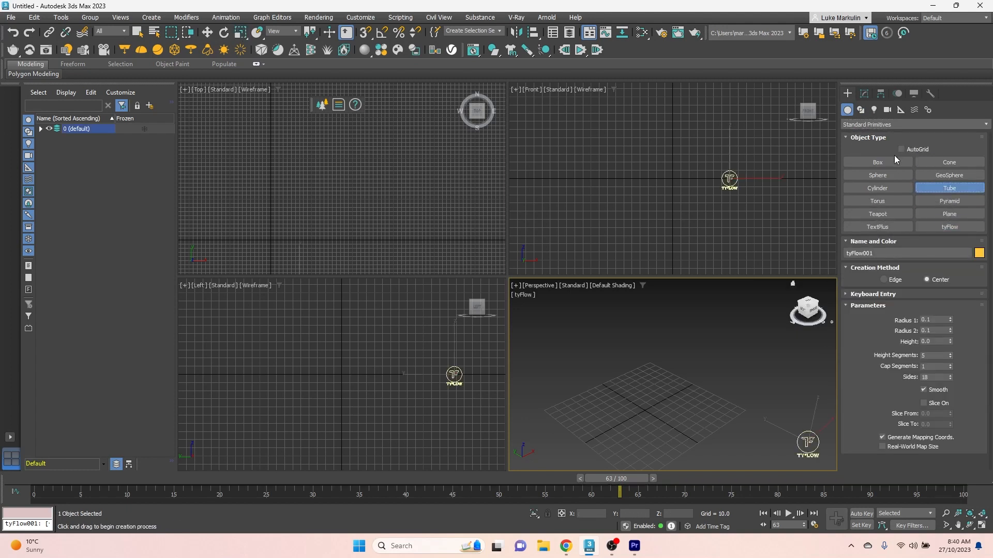
{"action": "left_click", "coordinate": [885, 178]}
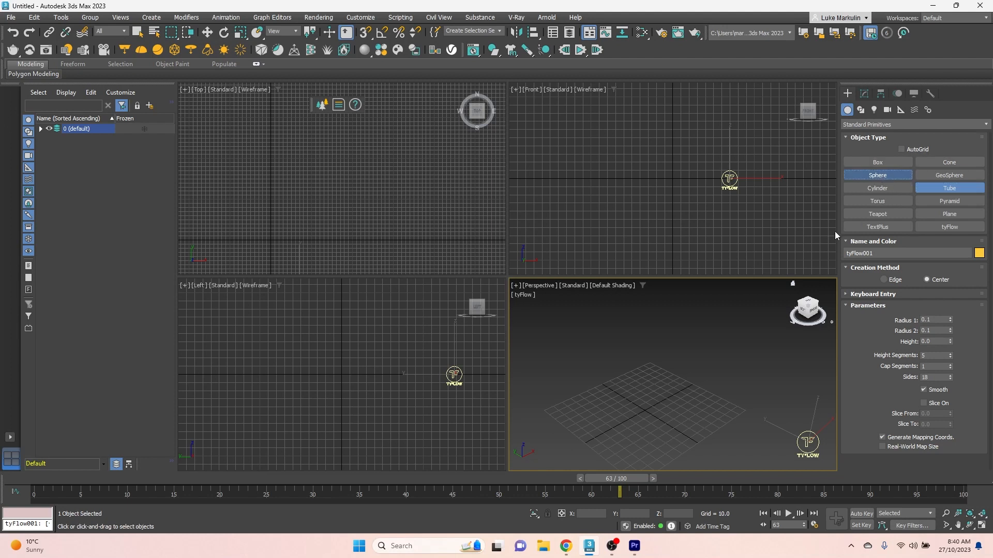
{"action": "left_click_drag", "start_coordinate": [646, 413], "coordinate": [670, 391]}
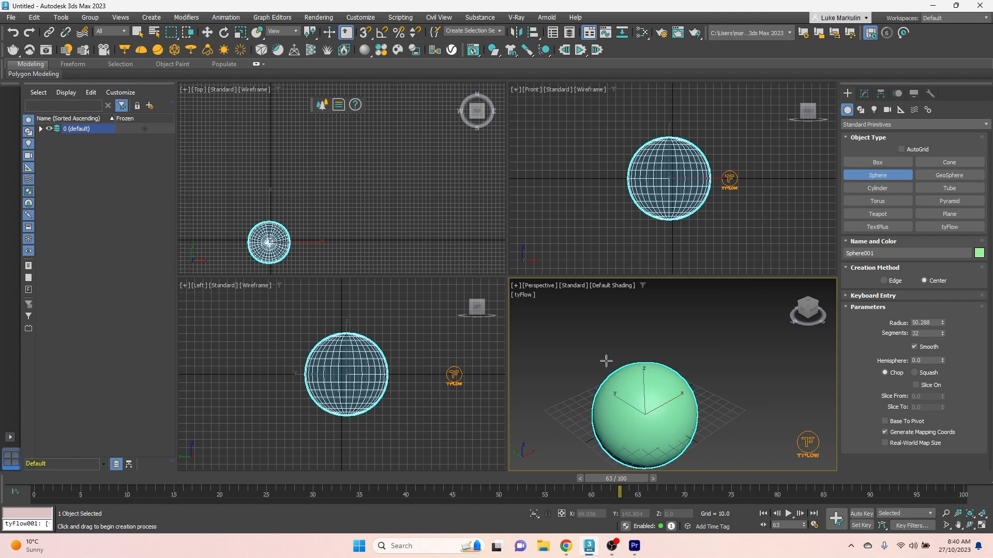
{"action": "key", "text": "r"}
- Draw a rectangular tyIcon helper, about 20 long and 12 wide, on the ground plane behind the sphere
{"action": "left_click", "coordinate": [860, 110]}
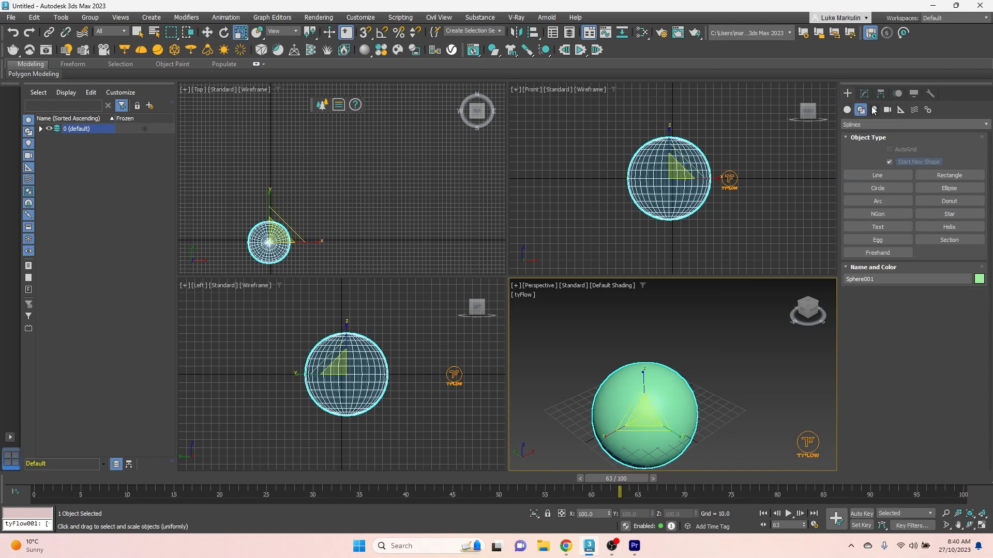
{"action": "left_click", "coordinate": [874, 110]}
{"action": "left_click", "coordinate": [887, 110]}
{"action": "left_click", "coordinate": [901, 110]}
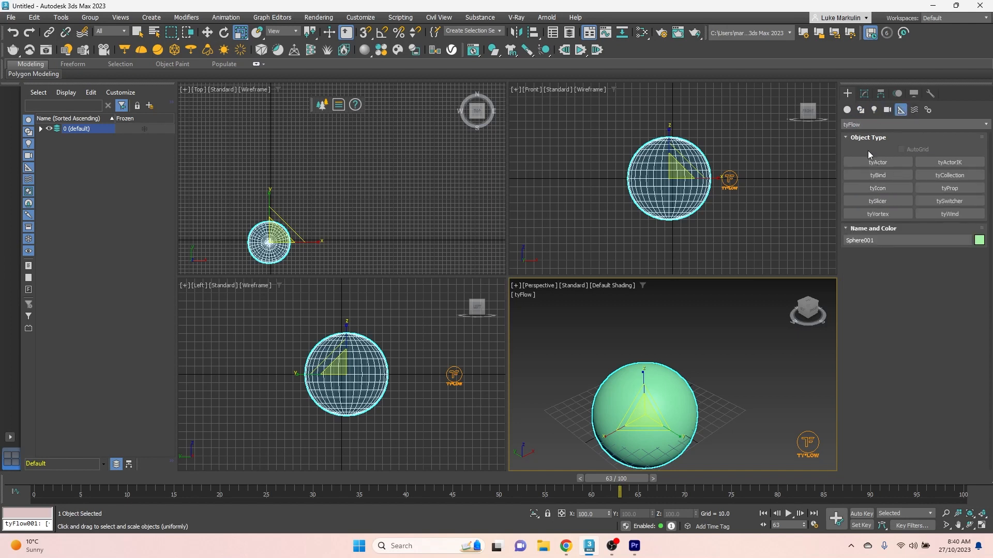
{"action": "left_click", "coordinate": [895, 188]}
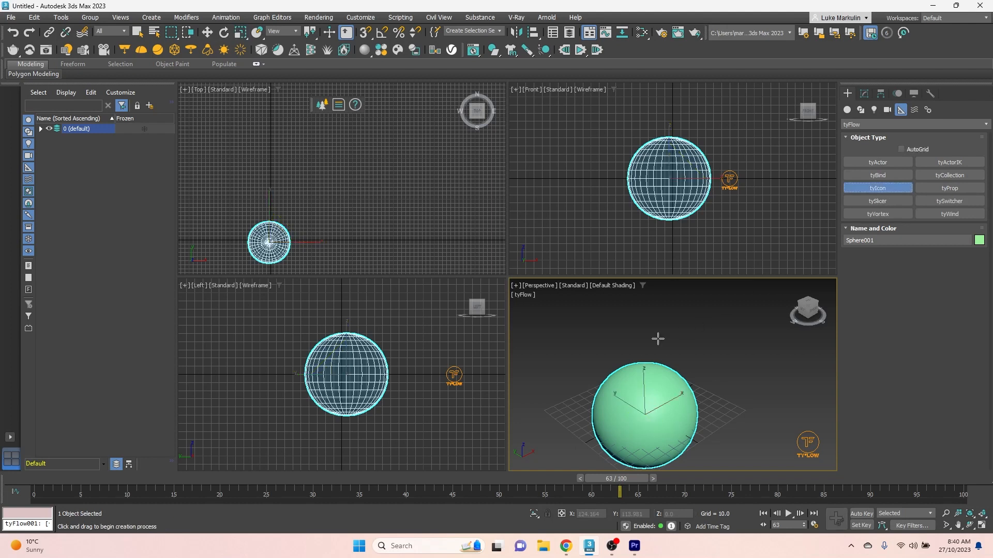
{"action": "left_click_drag", "start_coordinate": [641, 347], "coordinate": [665, 339]}
{"action": "key", "text": "r"}
- Move the tyIcon onto the sphere's centre in the Top view
{"action": "left_click", "coordinate": [312, 211]}
{"action": "left_click", "coordinate": [313, 198]}
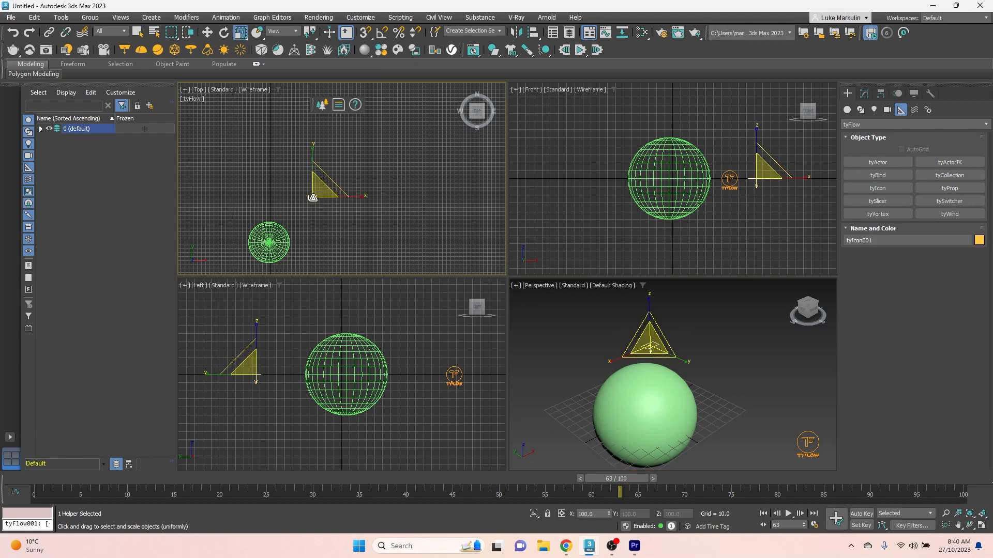
{"action": "left_click", "coordinate": [138, 33]}
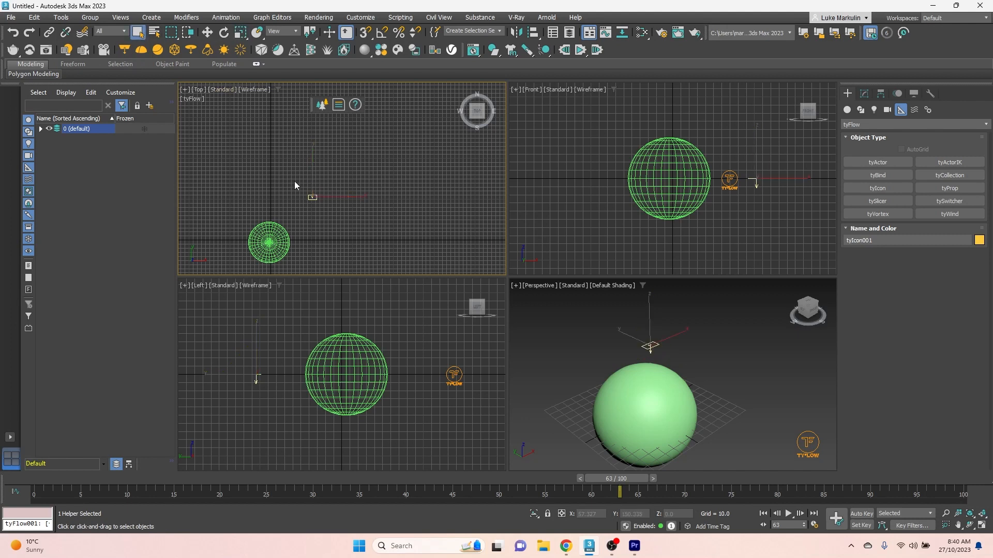
{"action": "left_click", "coordinate": [323, 203]}
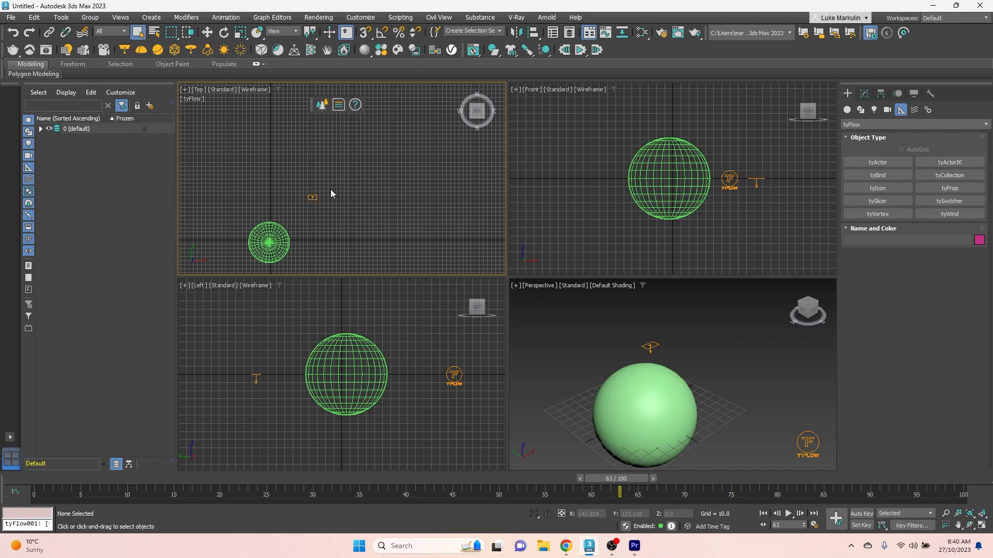
{"action": "left_click", "coordinate": [305, 203]}
{"action": "left_click", "coordinate": [207, 33]}
{"action": "left_click_drag", "start_coordinate": [312, 202], "coordinate": [268, 242]}
- Try to raise the tyIcon in the Front view, undo the sphere's move and clear the selection
{"action": "left_click_drag", "start_coordinate": [669, 139], "coordinate": [666, 118]}
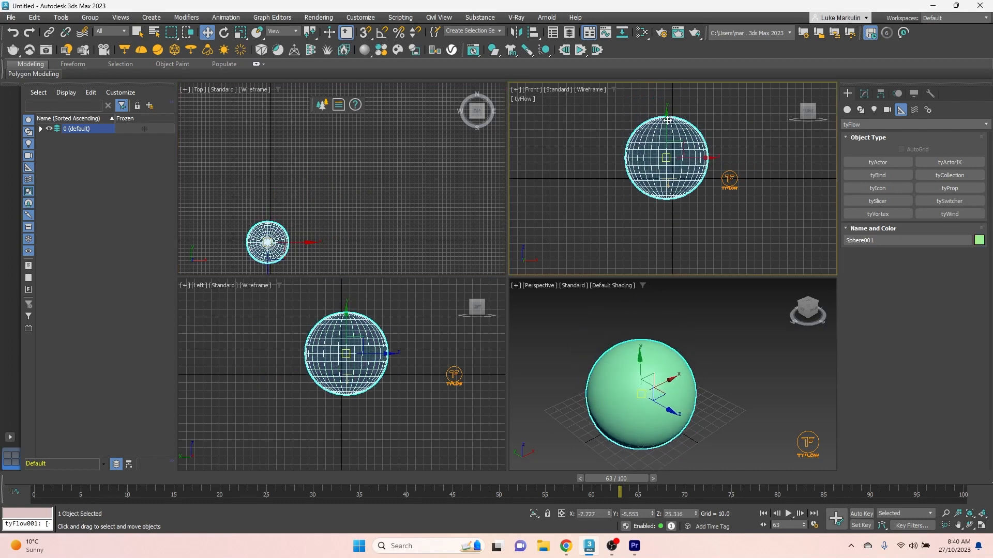
{"action": "key", "text": "ctrl+z"}
{"action": "left_click", "coordinate": [351, 333]}
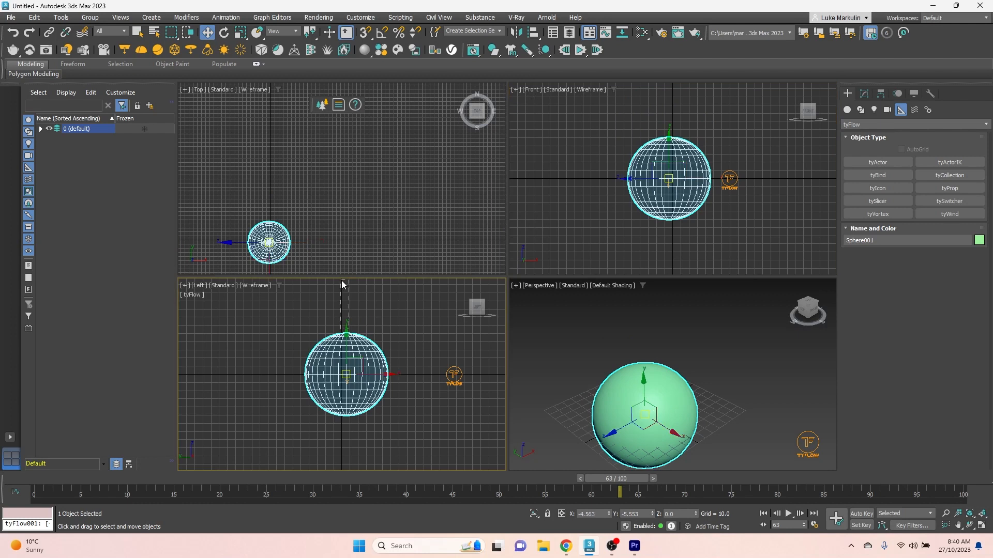
{"action": "left_click", "coordinate": [341, 283]}
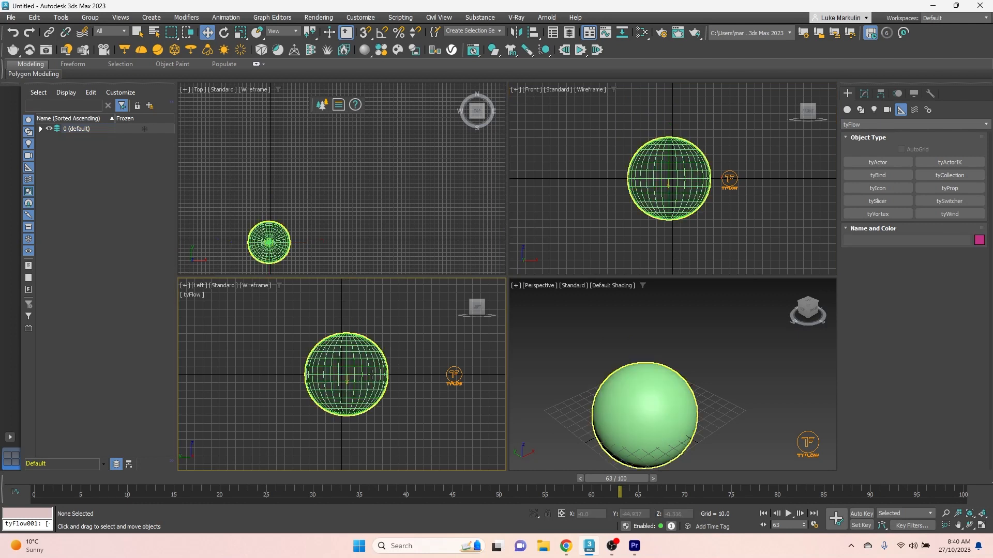
- Raise the tyIcon above the sphere to a Z of about 108 and line both up near the grid's centre
{"action": "left_click_drag", "start_coordinate": [372, 343], "coordinate": [365, 422]}
{"action": "left_click_drag", "start_coordinate": [347, 379], "coordinate": [347, 295]}
{"action": "mouse_move", "coordinate": [345, 253]}
{"action": "left_mouse_down"}
{"action": "mouse_move", "coordinate": [346, 275]}
{"action": "mouse_move", "coordinate": [345, 246]}
{"action": "left_mouse_up"}
{"action": "left_click_drag", "start_coordinate": [354, 427], "coordinate": [387, 374]}
{"action": "left_click", "coordinate": [385, 381]}
{"action": "left_click", "coordinate": [403, 363]}
{"action": "left_click", "coordinate": [347, 291]}
{"action": "left_click", "coordinate": [728, 329]}
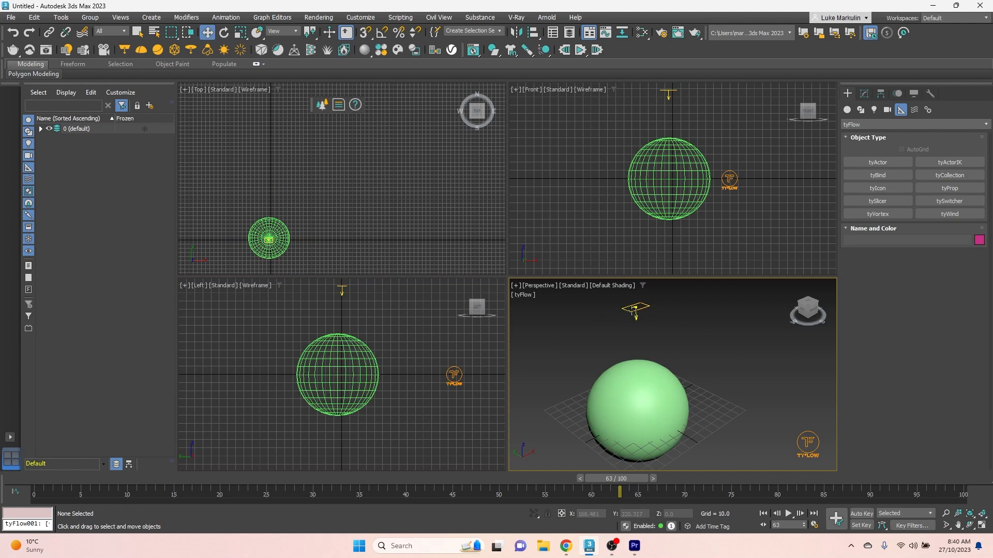
- Change the shape of the tyIcon above the sphere to a circle
{"action": "left_click", "coordinate": [633, 311]}
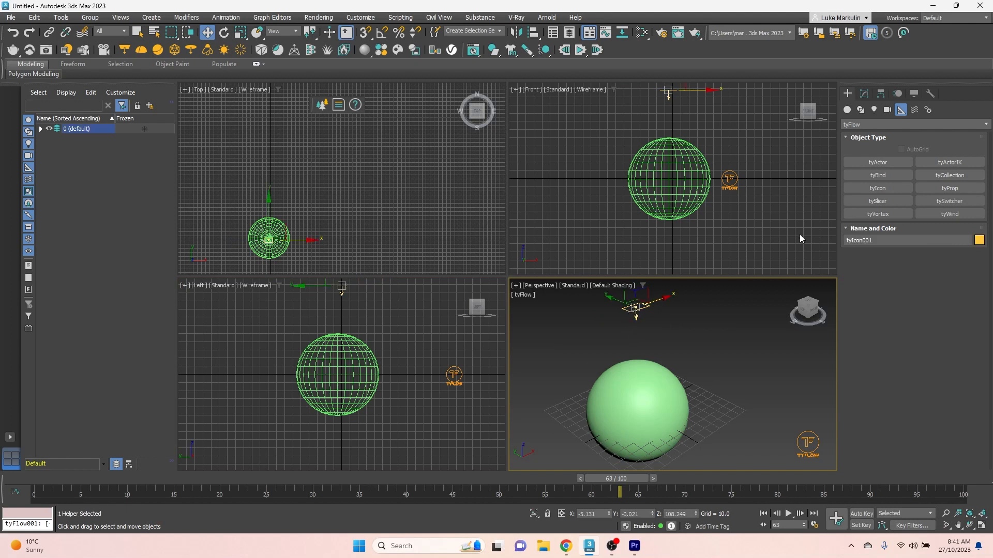
{"action": "left_click", "coordinate": [864, 94]}
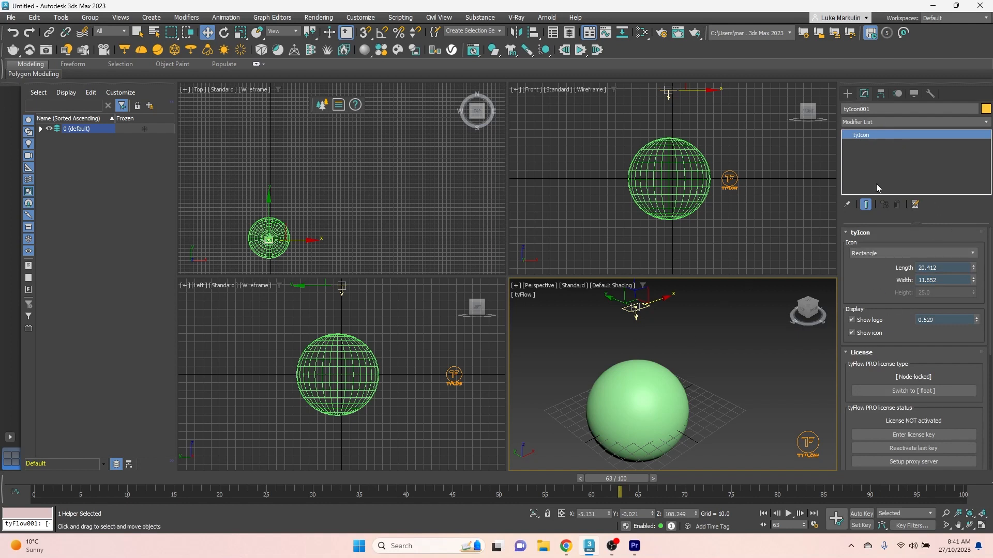
{"action": "left_click", "coordinate": [898, 254]}
{"action": "left_click", "coordinate": [861, 272]}
{"action": "left_click", "coordinate": [674, 331]}
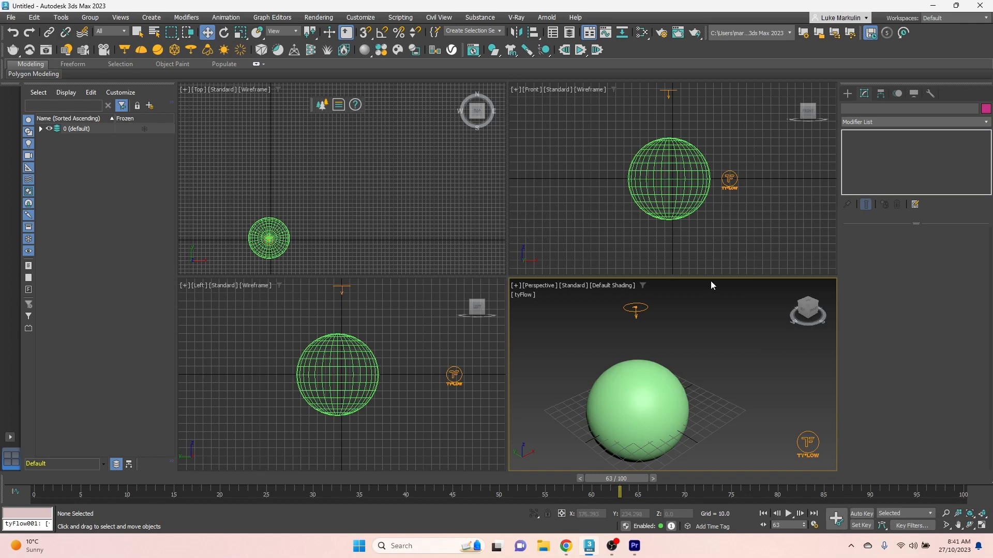
- Open the tyFlow object's editor and add a Birth operator to the empty graph as a new event
{"action": "left_click", "coordinate": [729, 179]}
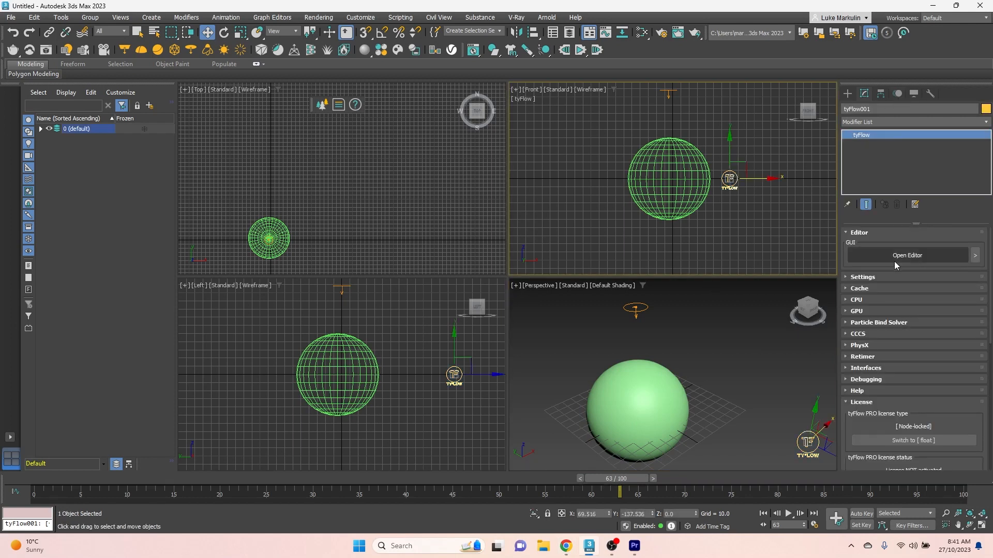
{"action": "left_click", "coordinate": [894, 255]}
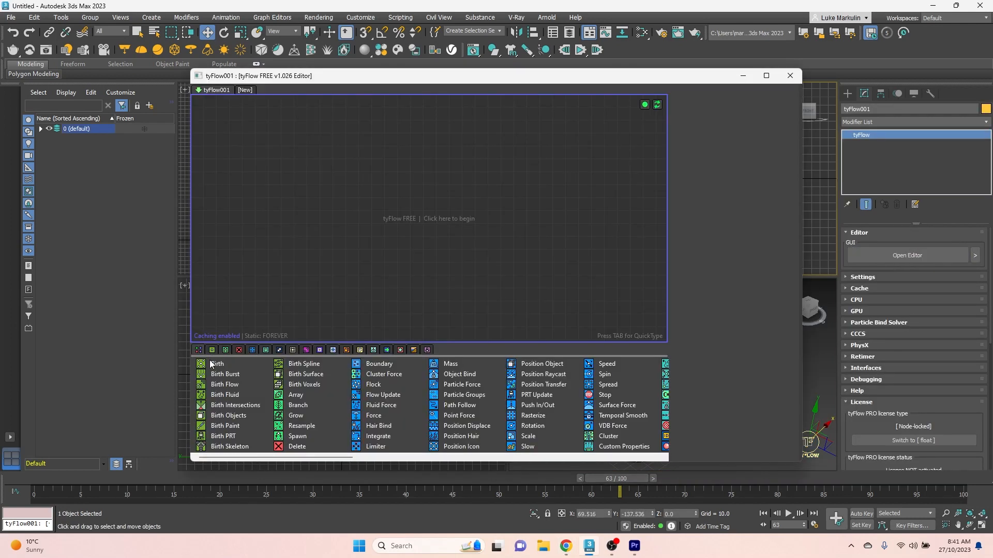
{"action": "left_click_drag", "start_coordinate": [219, 156], "coordinate": [218, 156]}
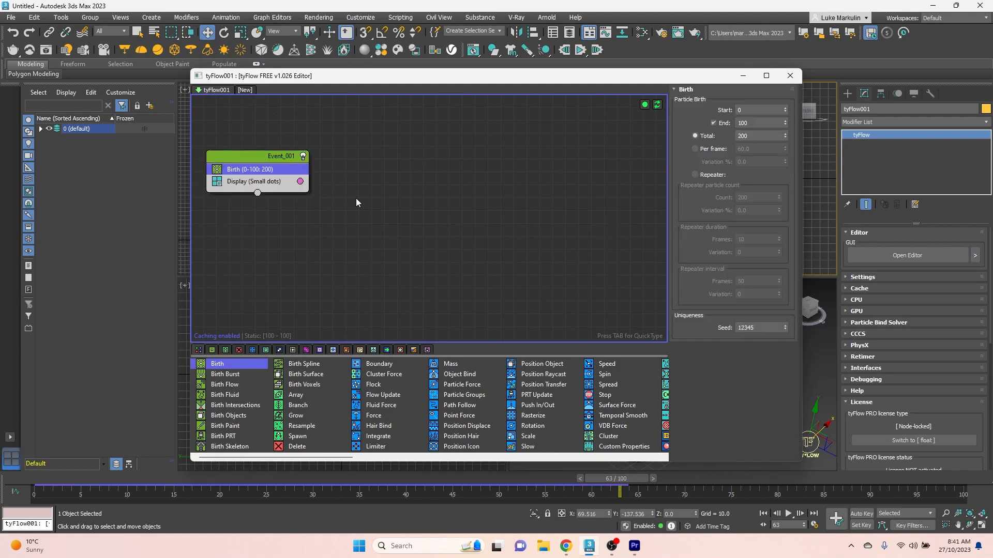
{"action": "left_click_drag", "start_coordinate": [567, 77], "coordinate": [433, 86]}
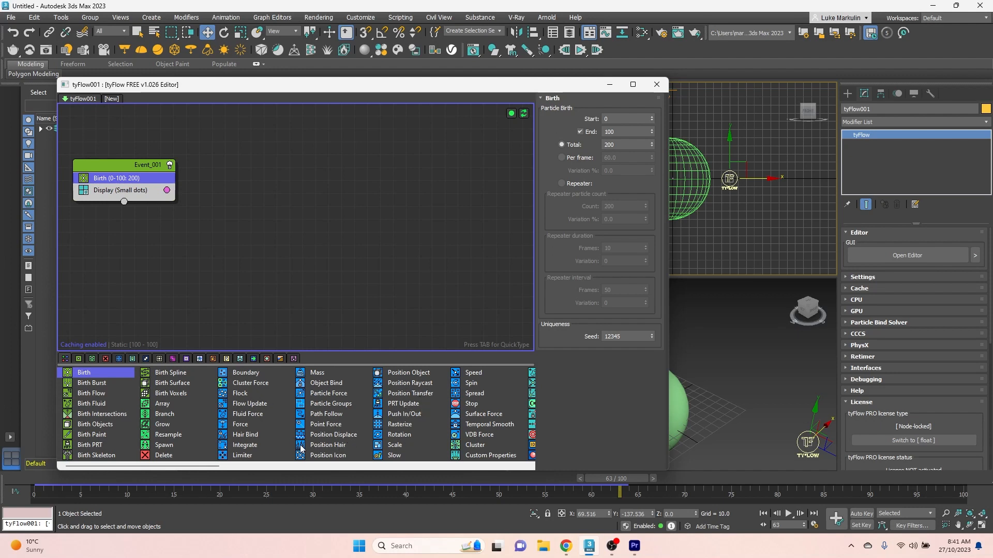
- Add a Position Icon operator below Birth and assign the circular tyIcon as its emitter, keeping the viewports uncovered
{"action": "left_click_drag", "start_coordinate": [313, 455], "coordinate": [137, 188]}
{"action": "left_click", "coordinate": [573, 224]}
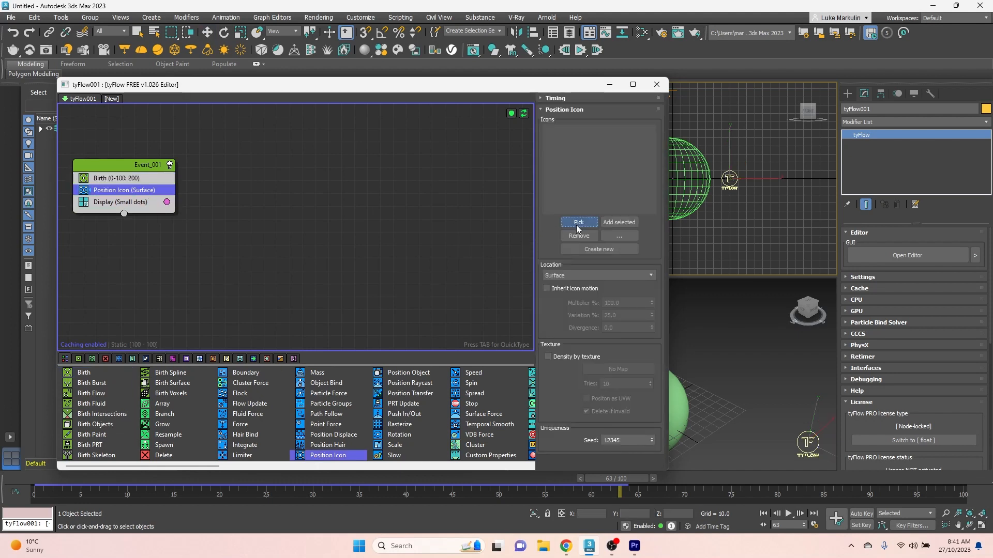
{"action": "left_click", "coordinate": [672, 91]}
{"action": "left_click_drag", "start_coordinate": [570, 89], "coordinate": [470, 98]}
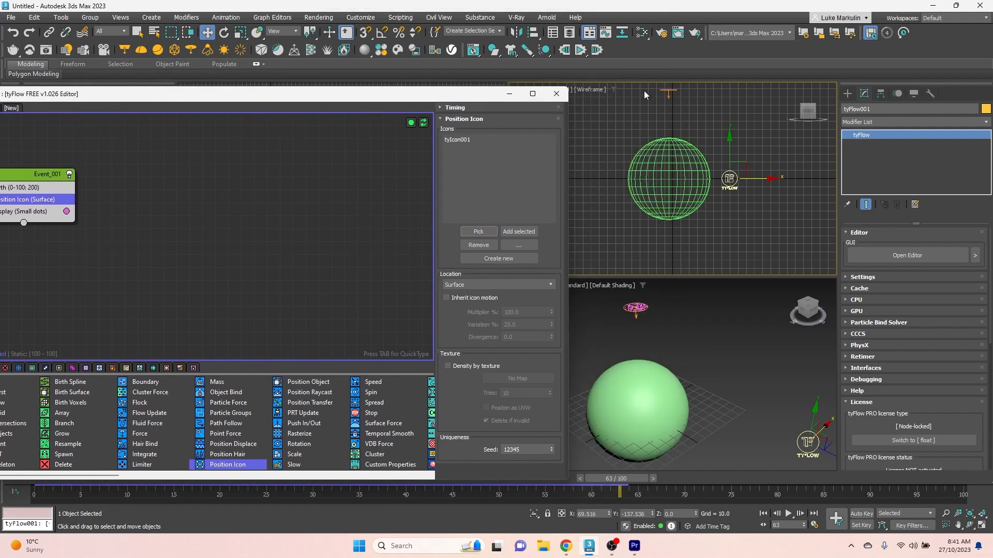
{"action": "left_click_drag", "start_coordinate": [307, 98], "coordinate": [302, 83]}
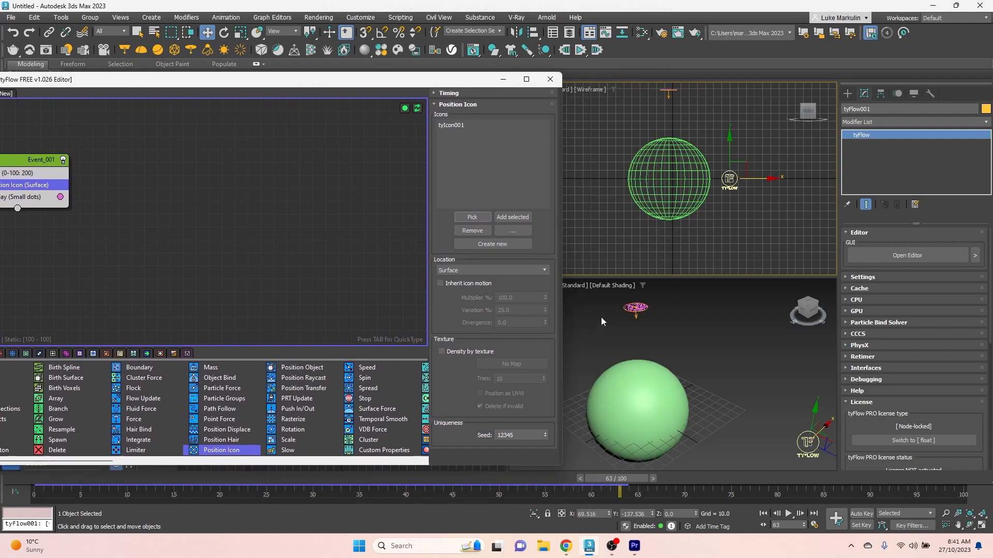
- Add a Force operator between Position Icon and Display in the event
{"action": "scroll", "coordinate": [601, 317], "scroll_direction": "up", "scroll_amount": 5}
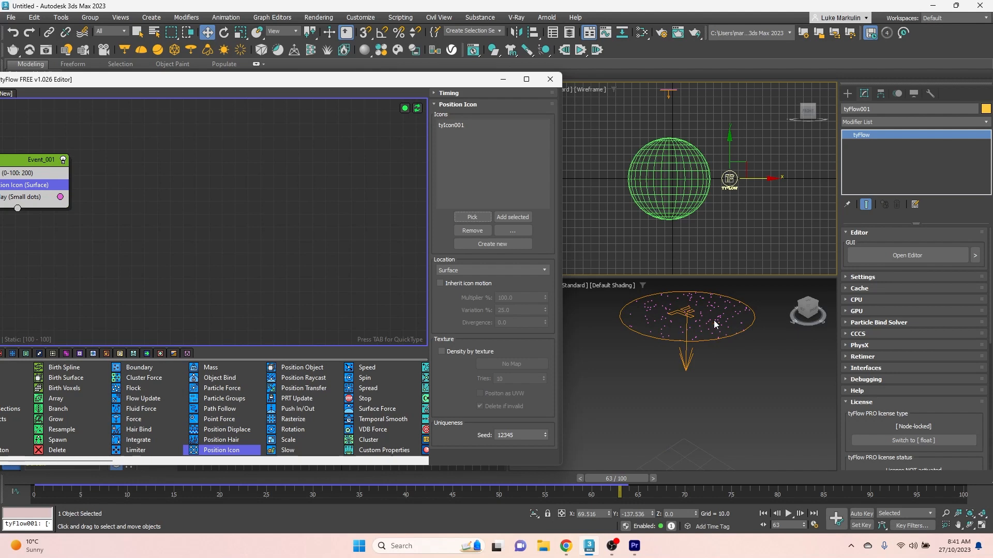
{"action": "scroll", "coordinate": [301, 209], "scroll_direction": "down", "scroll_amount": 1}
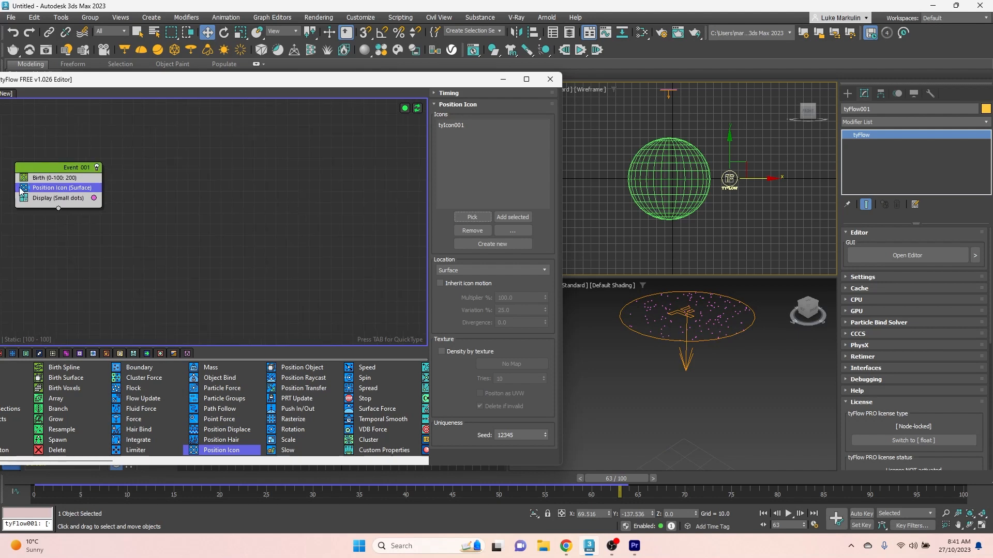
{"action": "scroll", "coordinate": [21, 191], "scroll_direction": "up", "scroll_amount": 1}
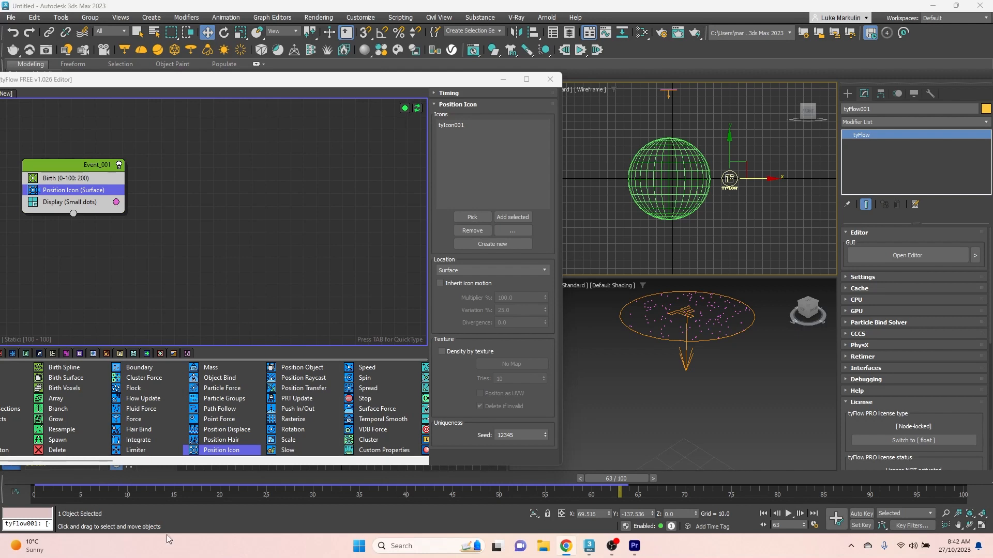
{"action": "left_click_drag", "start_coordinate": [133, 419], "coordinate": [147, 347]}
{"action": "left_click_drag", "start_coordinate": [81, 196], "coordinate": [80, 196]}
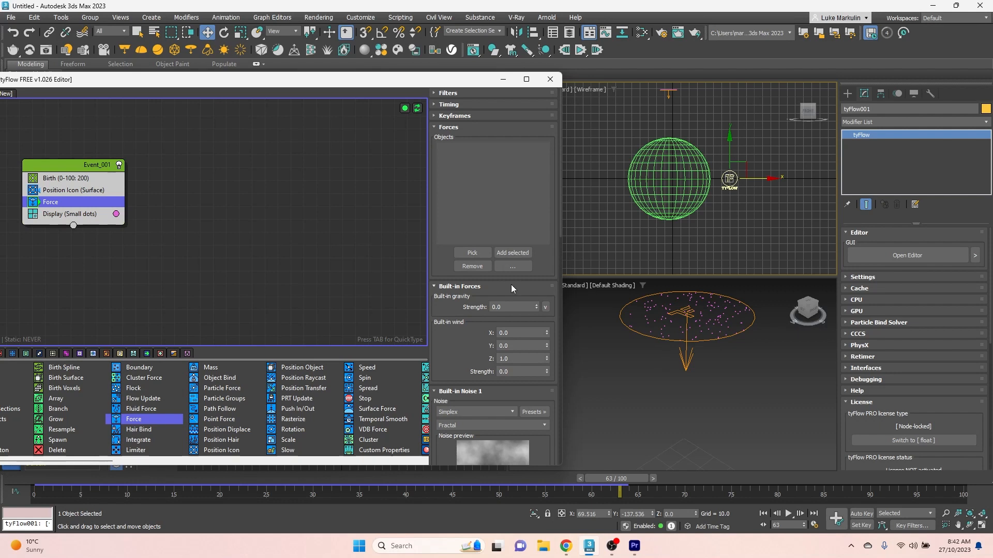
- Try a built-in gravity strength of 0.4 on the Force operator and undo it
{"action": "left_click_drag", "start_coordinate": [513, 307], "coordinate": [479, 308]}
{"action": "type", "text": "0.4"}
{"action": "key", "text": "Return"}
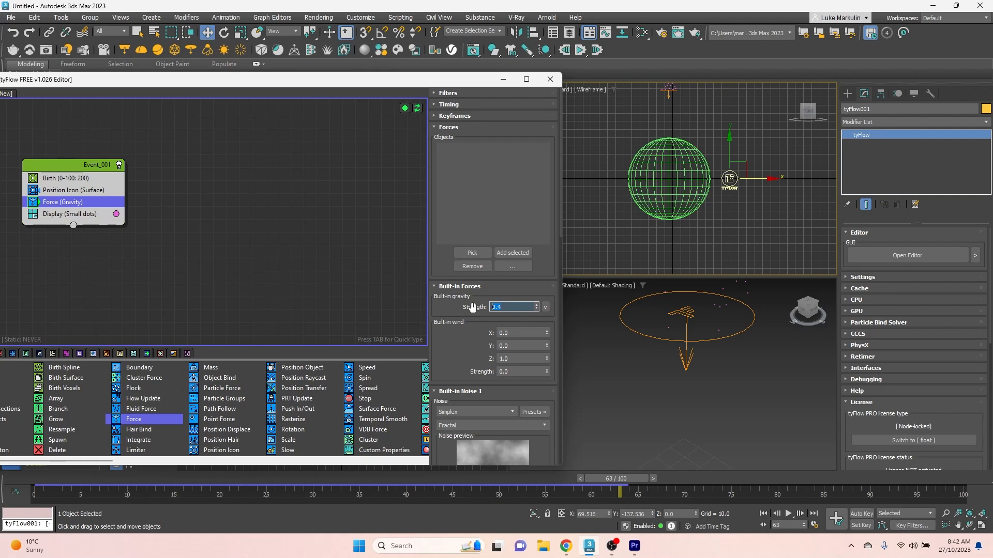
{"action": "key", "text": "ctrl+z"}
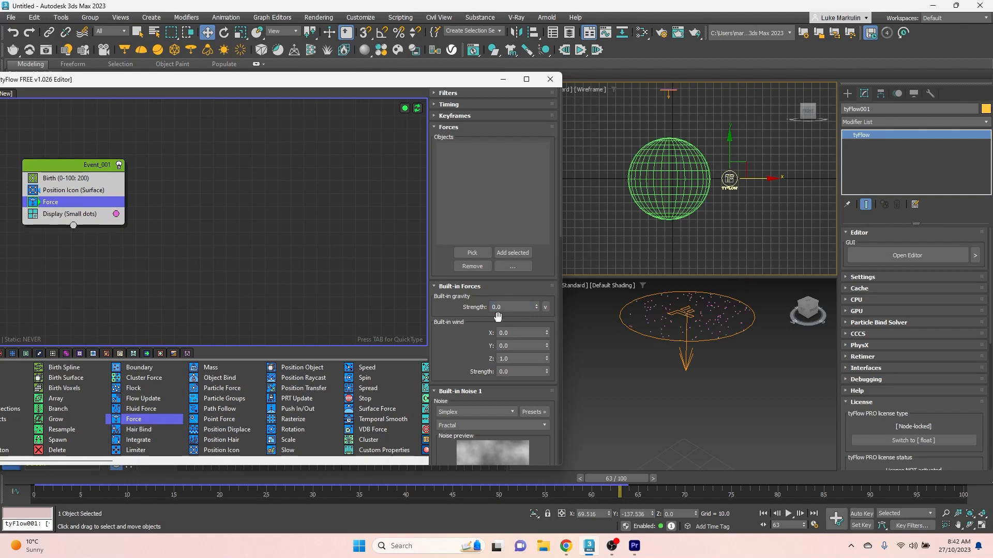
- Play the particle animation with the icon and sphere in view, and stop it to check the emission
{"action": "scroll", "coordinate": [686, 347], "scroll_direction": "down", "scroll_amount": 8}
{"action": "scroll", "coordinate": [670, 408], "scroll_direction": "up", "scroll_amount": 2}
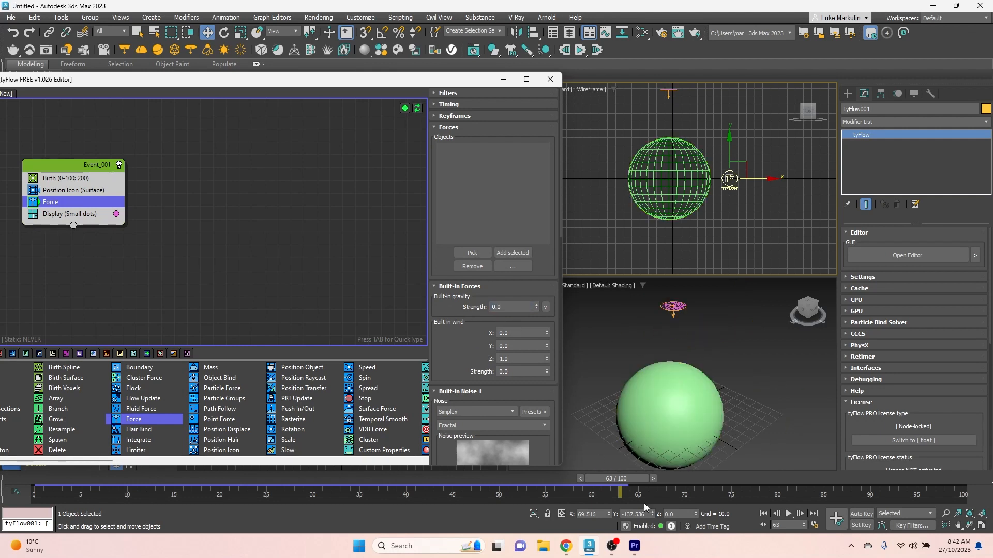
{"action": "left_click", "coordinate": [788, 513]}
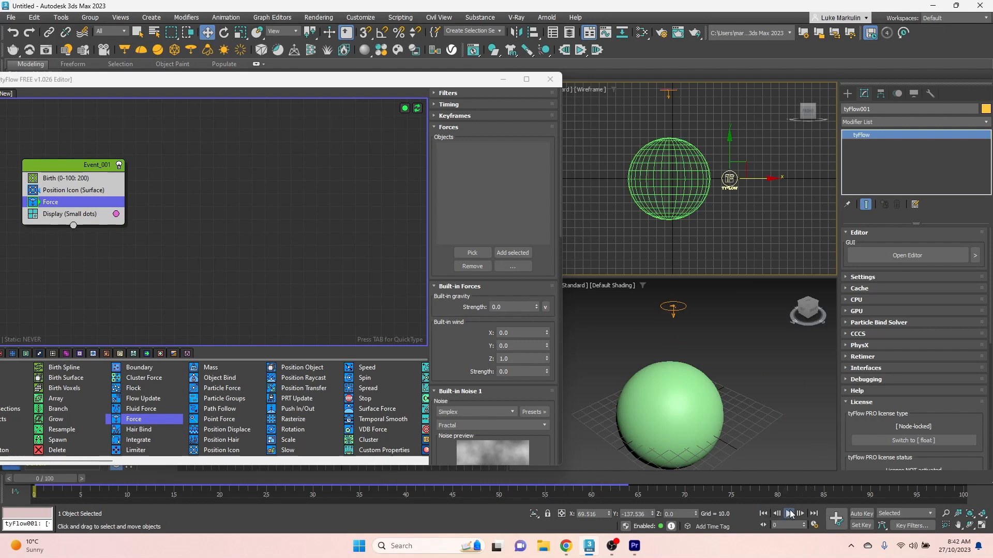
{"action": "left_click", "coordinate": [790, 514]}
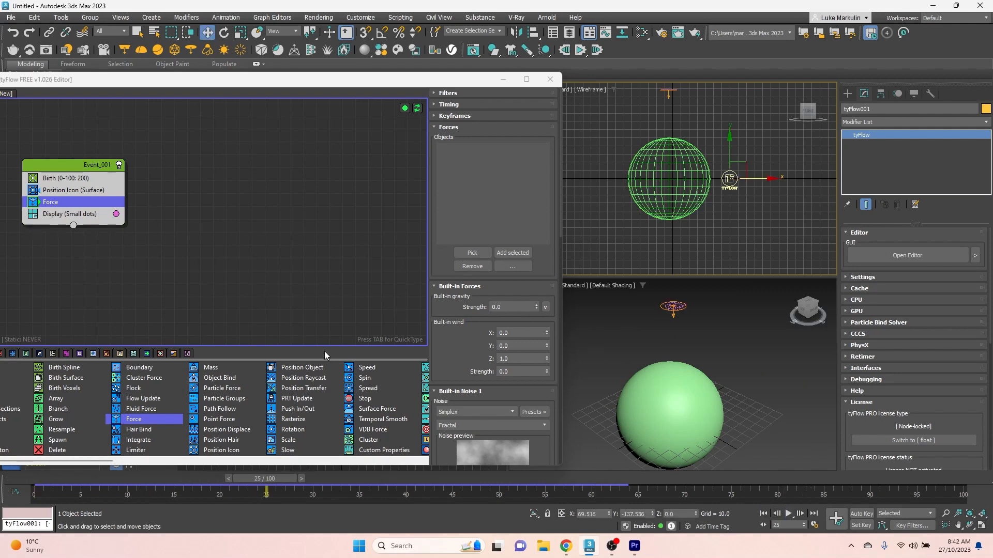
{"action": "left_click", "coordinate": [613, 547]}
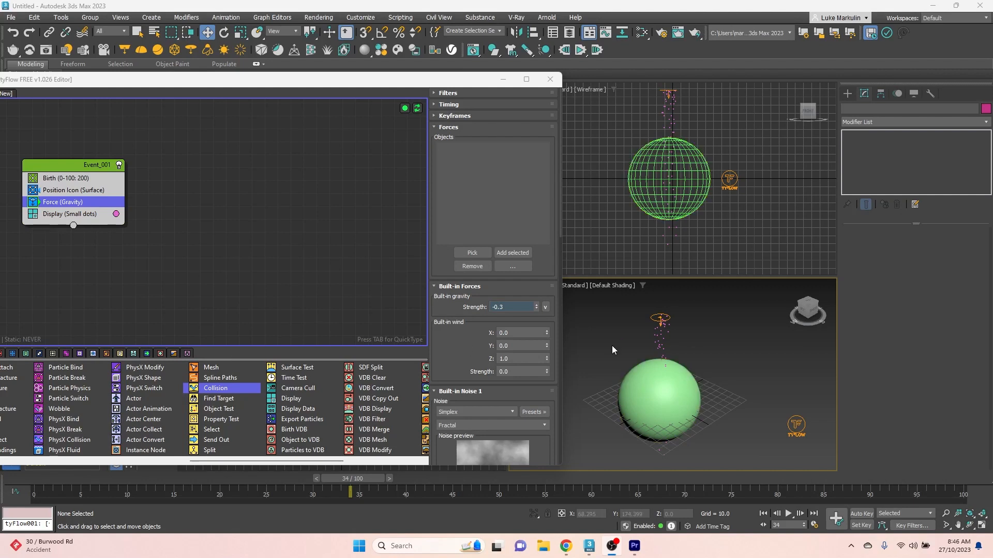
- Add a Collision operator between Force and Display in the event and pick the sphere as its collision object
{"action": "left_click_drag", "start_coordinate": [222, 391], "coordinate": [220, 384]}
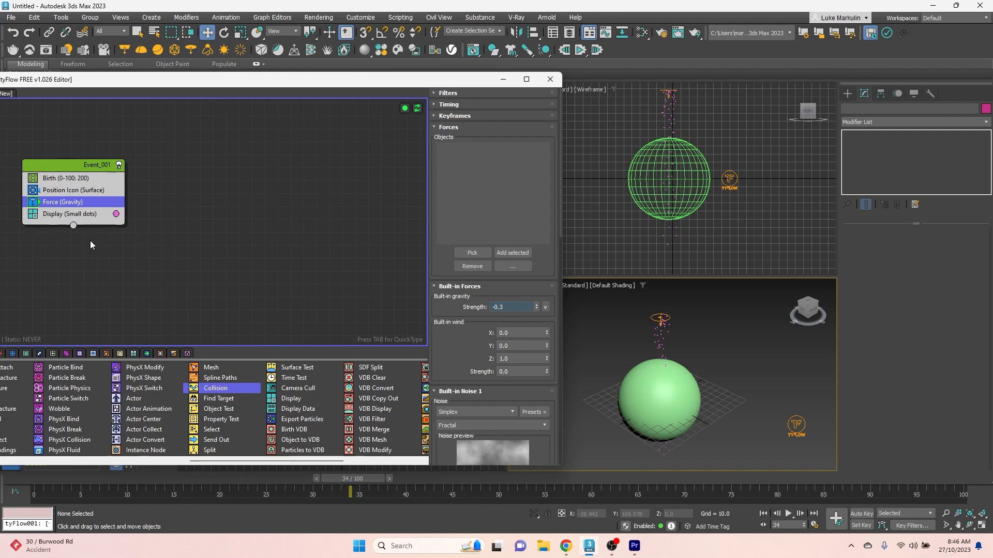
{"action": "left_click_drag", "start_coordinate": [205, 386], "coordinate": [75, 209]}
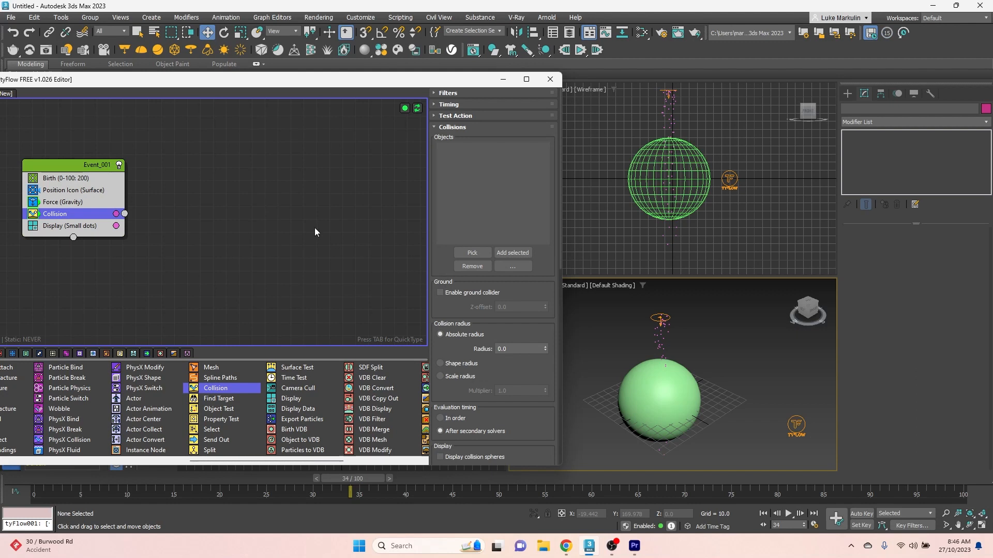
{"action": "left_click", "coordinate": [472, 252]}
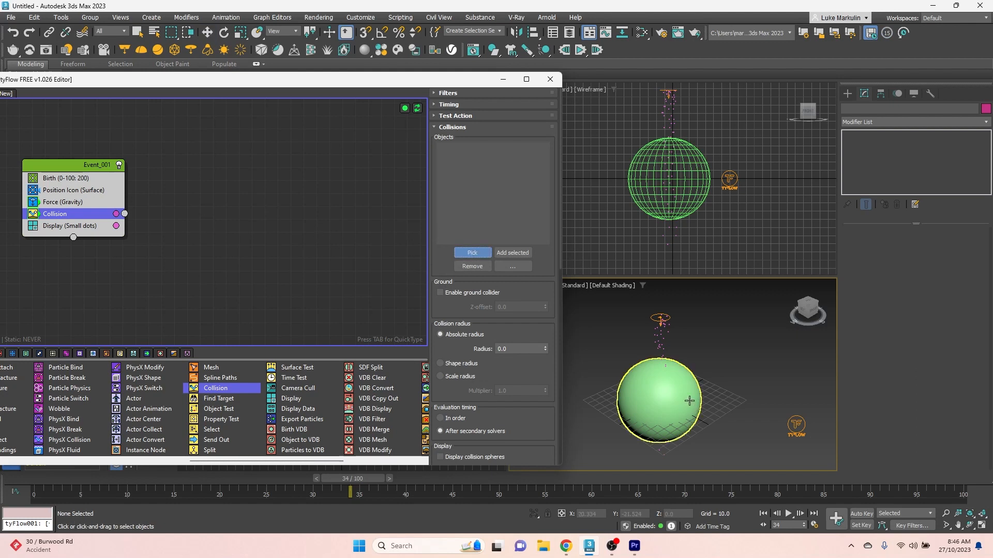
{"action": "left_click", "coordinate": [697, 386]}
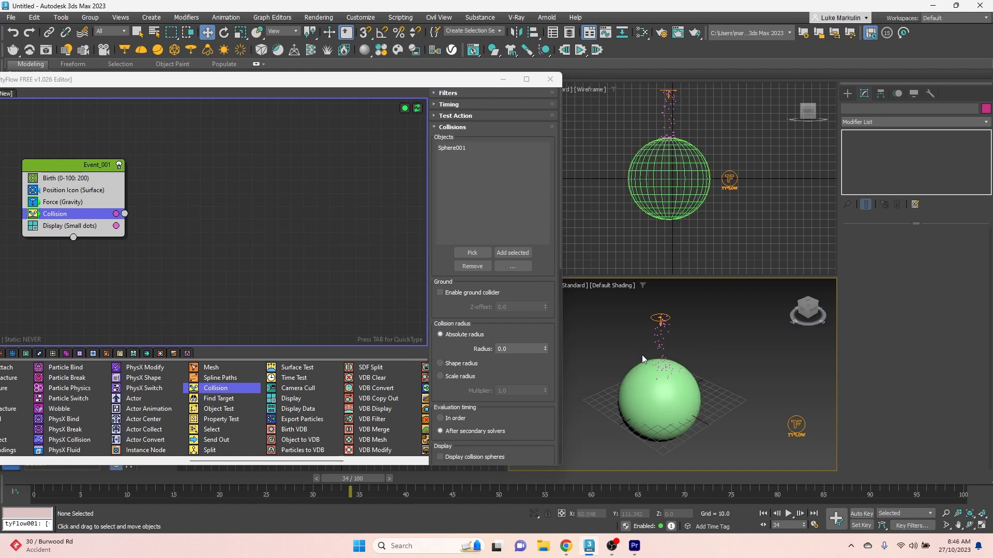
{"action": "left_click", "coordinate": [315, 210]}
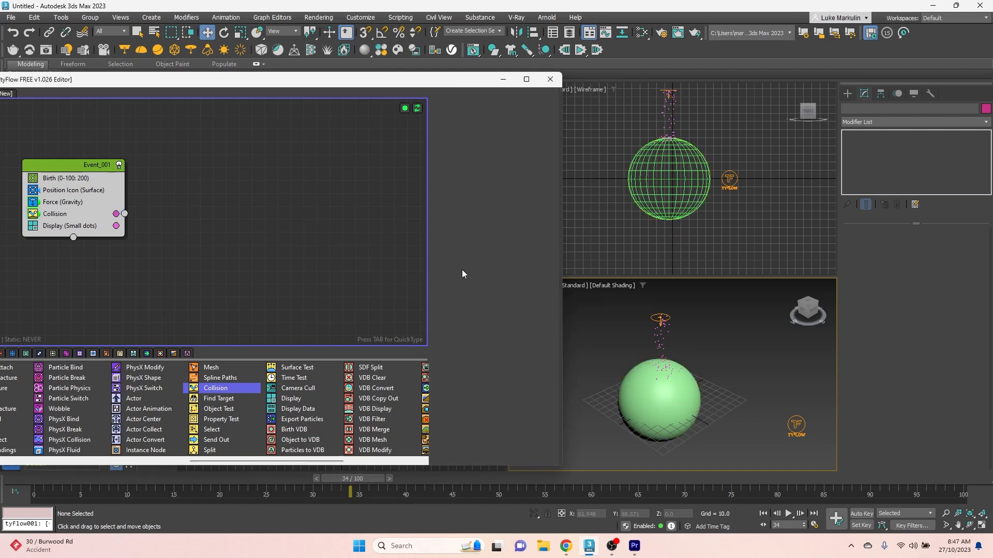
- Create a tyMesher object beside the sphere in the perspective view
{"action": "left_click", "coordinate": [848, 94]}
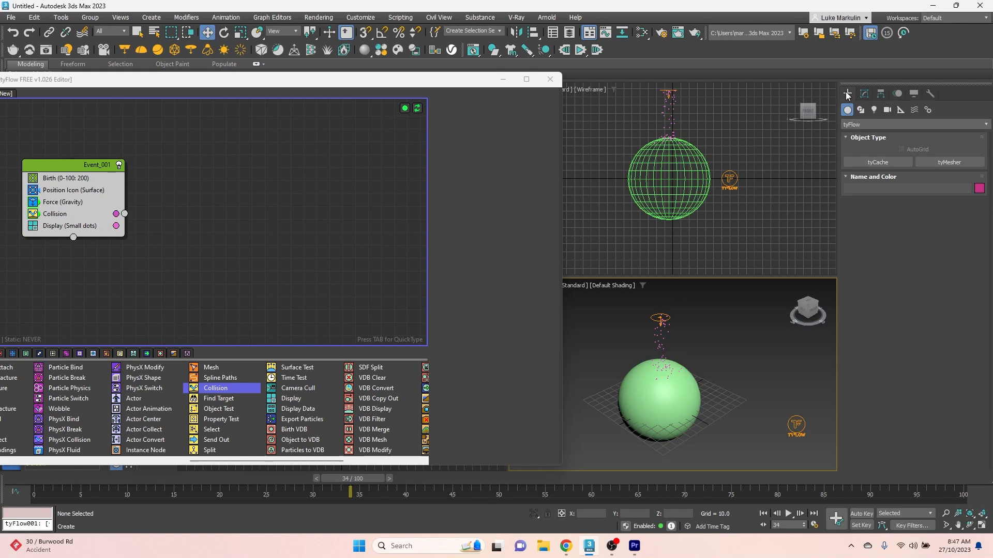
{"action": "left_click", "coordinate": [863, 125]}
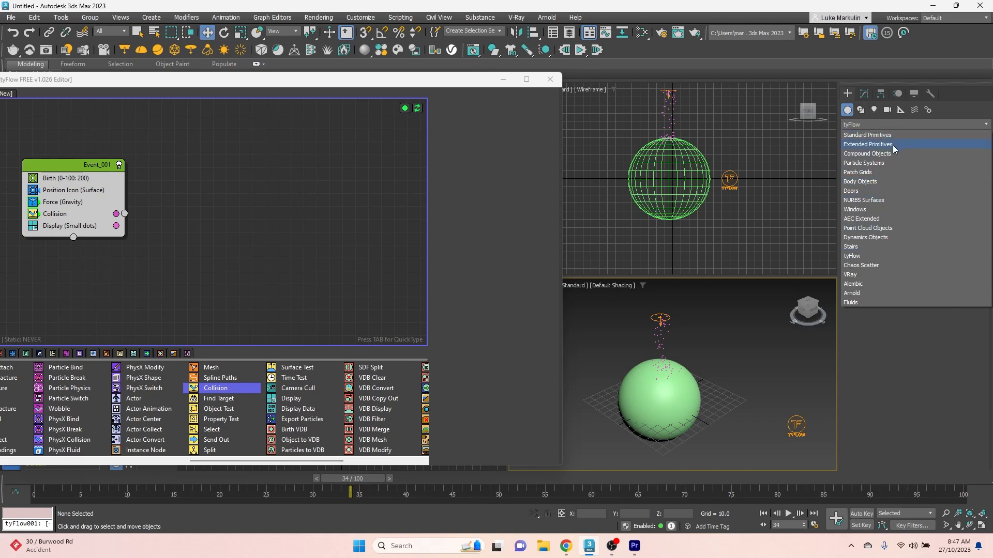
{"action": "left_click", "coordinate": [862, 126]}
{"action": "left_click", "coordinate": [940, 165]}
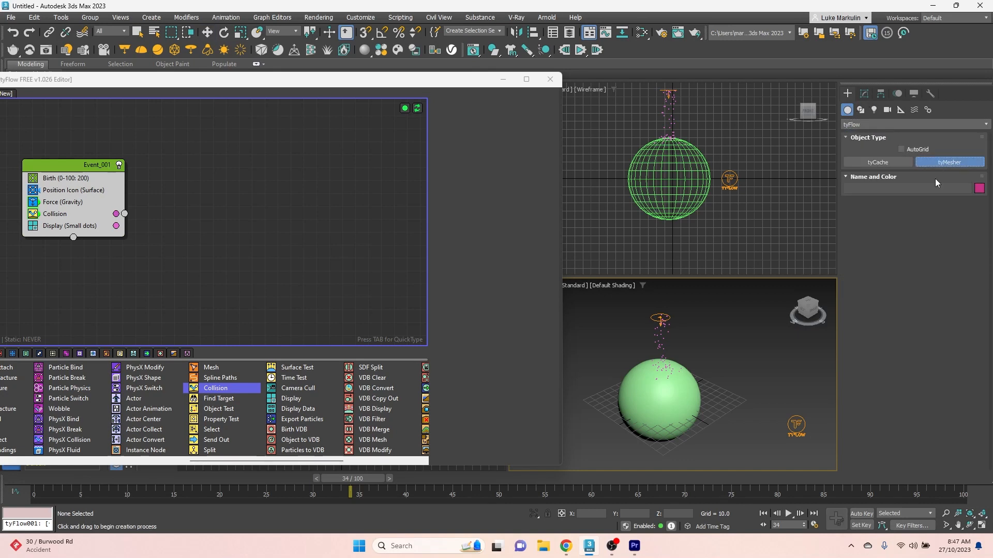
{"action": "mouse_move", "coordinate": [758, 357]}
{"action": "left_mouse_down"}
{"action": "mouse_move", "coordinate": [791, 373]}
{"action": "mouse_move", "coordinate": [774, 368]}
{"action": "left_mouse_up"}
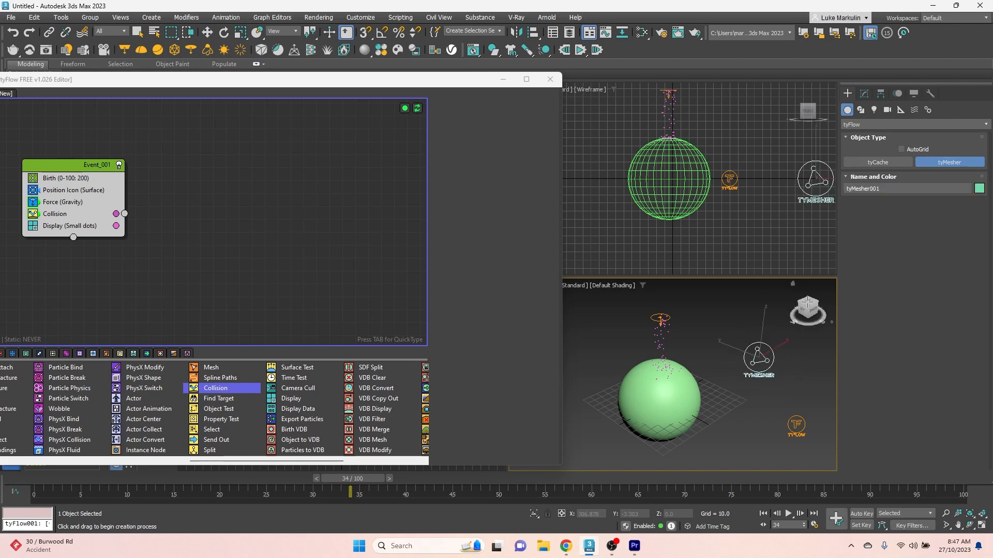
{"action": "right_click", "coordinate": [800, 372]}
- Pick the tyFlow object as the tyMesher's input and deselect the mesher
{"action": "left_click", "coordinate": [864, 93]}
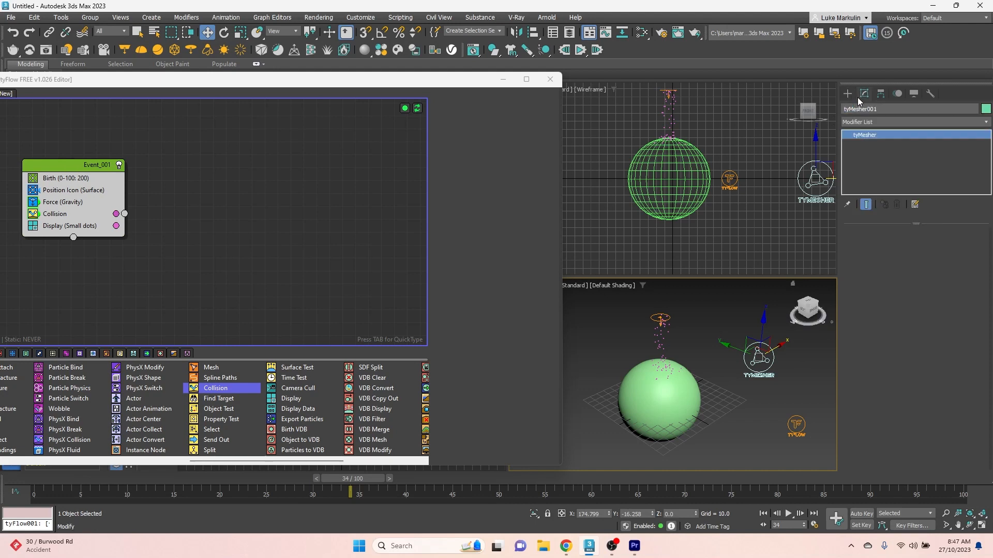
{"action": "left_click", "coordinate": [893, 386]}
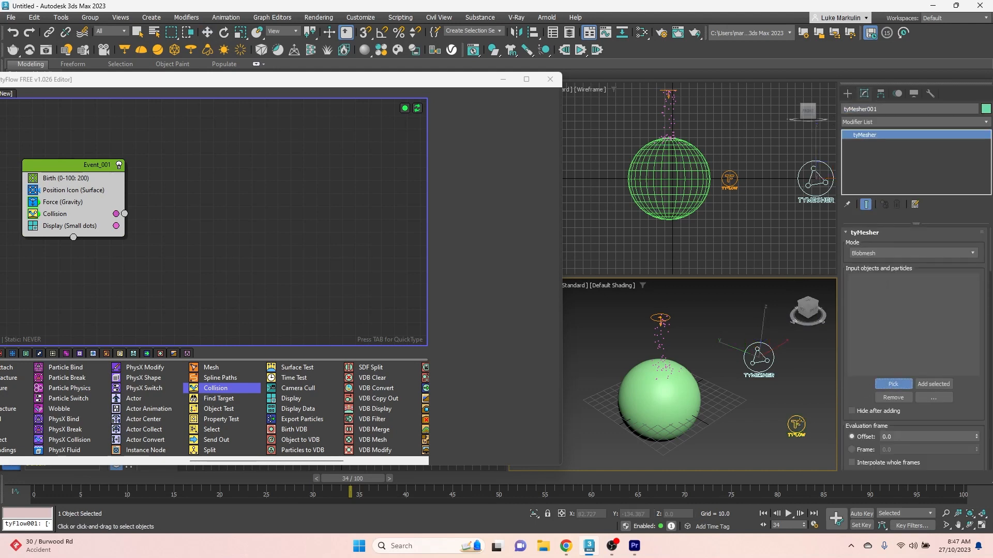
{"action": "left_click", "coordinate": [797, 429]}
{"action": "left_click", "coordinate": [707, 365]}
- Play the animation close up on the icon and sphere to check how the meshed particles collide
{"action": "scroll", "coordinate": [664, 337], "scroll_direction": "up", "scroll_amount": 3}
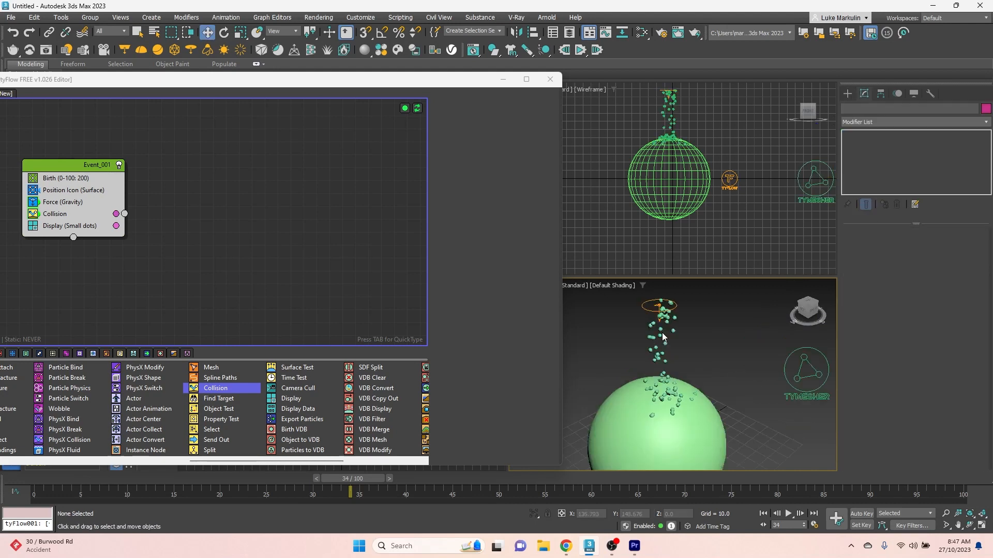
{"action": "scroll", "coordinate": [662, 402], "scroll_direction": "up", "scroll_amount": 1}
{"action": "scroll", "coordinate": [666, 393], "scroll_direction": "down", "scroll_amount": 1}
{"action": "scroll", "coordinate": [656, 372], "scroll_direction": "down", "scroll_amount": 2}
{"action": "scroll", "coordinate": [655, 373], "scroll_direction": "up", "scroll_amount": 2}
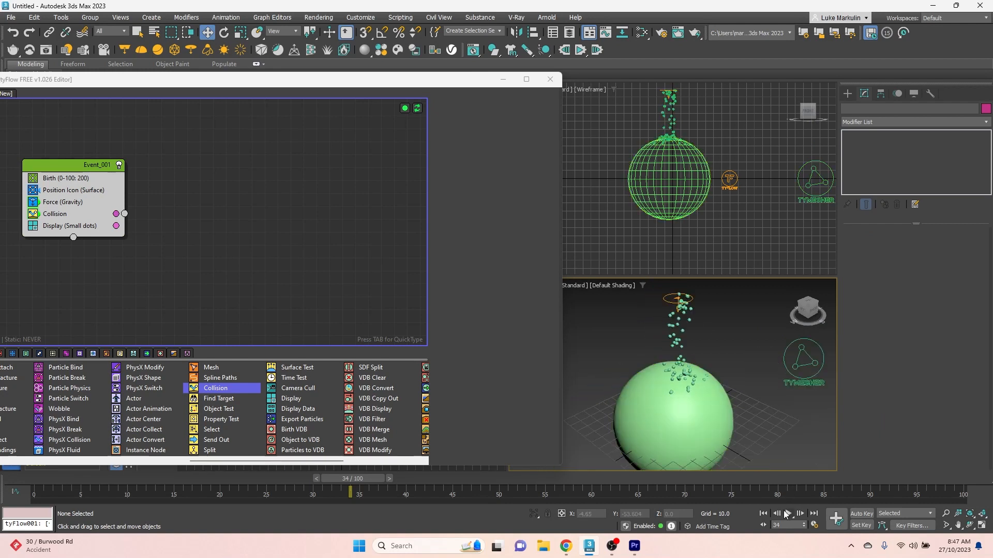
{"action": "left_click", "coordinate": [786, 514]}
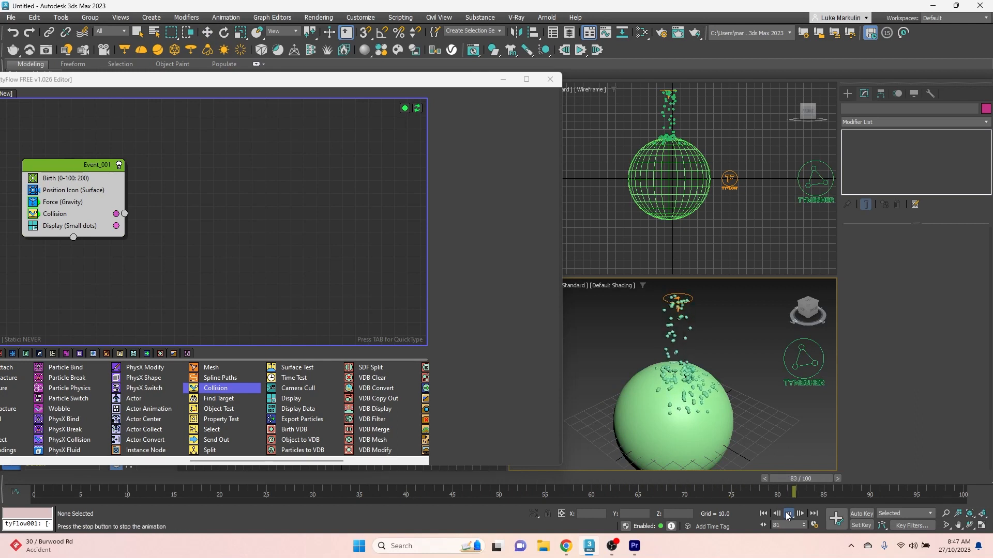
{"action": "key", "text": "w"}
- Scale the circular tyIcon emitter down uniformly to make a narrow particle stream above the sphere, and deselect it
{"action": "left_click", "coordinate": [679, 298]}
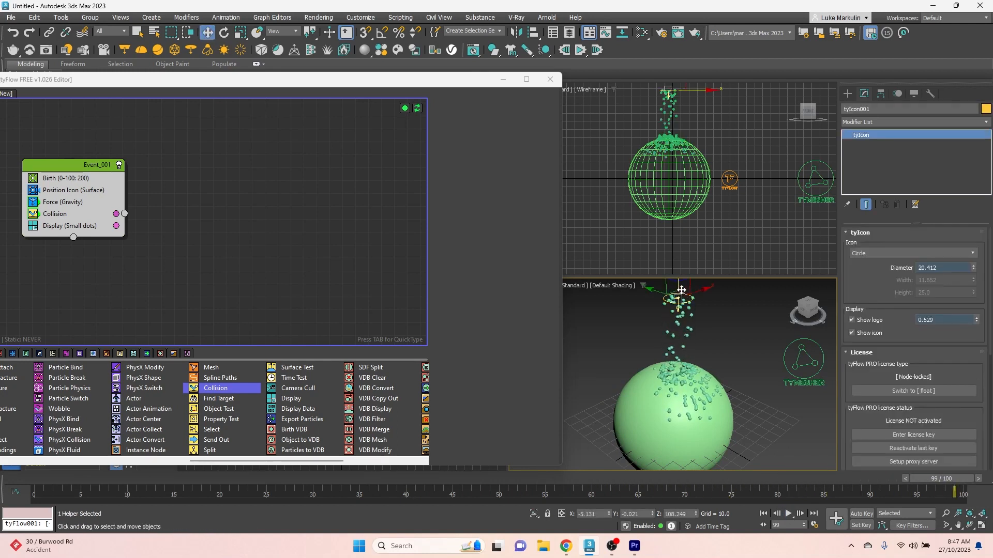
{"action": "scroll", "coordinate": [691, 307], "scroll_direction": "up", "scroll_amount": 1}
{"action": "left_click", "coordinate": [240, 33]}
{"action": "left_click_drag", "start_coordinate": [675, 314], "coordinate": [699, 312]}
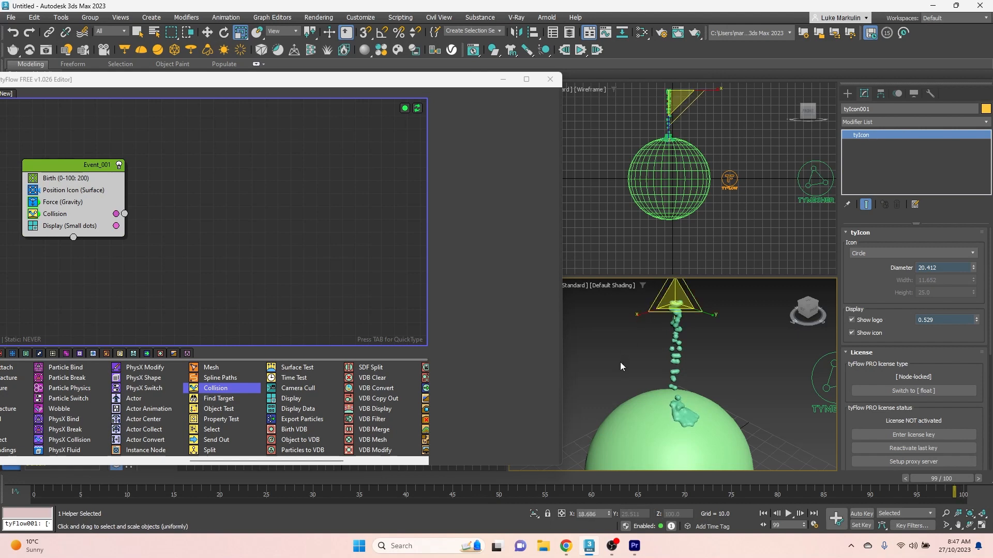
{"action": "left_click", "coordinate": [774, 420]}
- Replay the animation in short runs to examine the narrowed stream landing on the sphere
{"action": "left_click", "coordinate": [790, 514]}
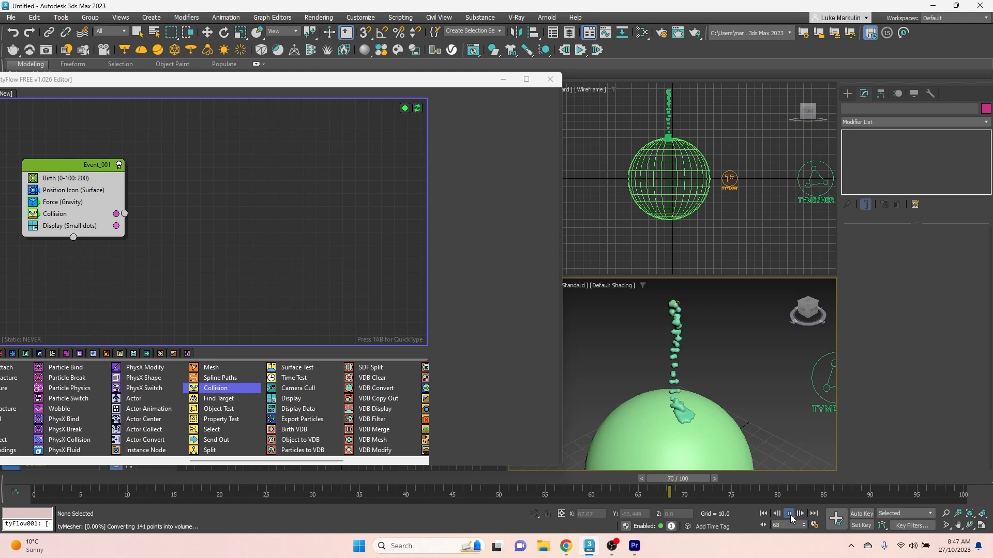
{"action": "left_click", "coordinate": [789, 515]}
{"action": "key", "text": "r"}
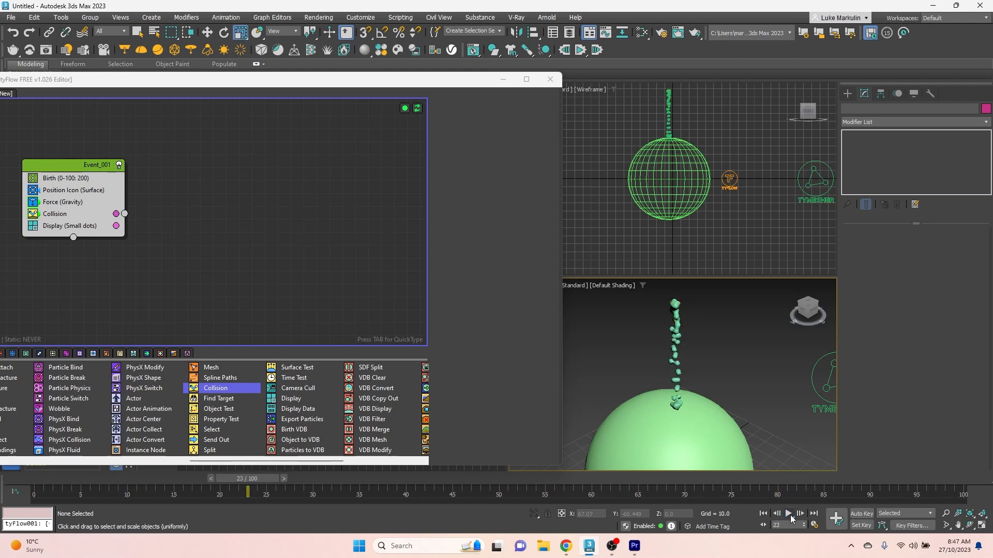
{"action": "left_click", "coordinate": [790, 515]}
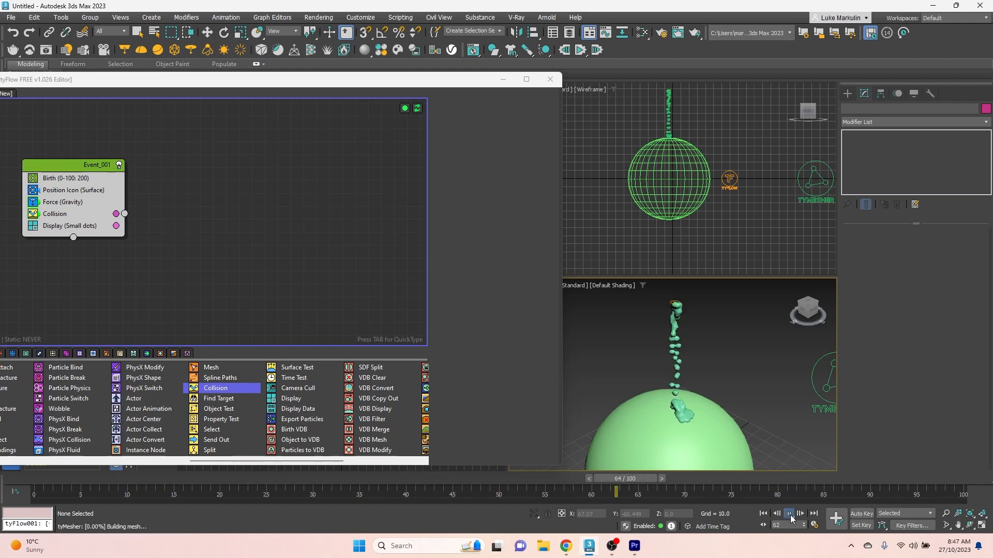
{"action": "left_click", "coordinate": [789, 514]}
{"action": "key", "text": "r"}
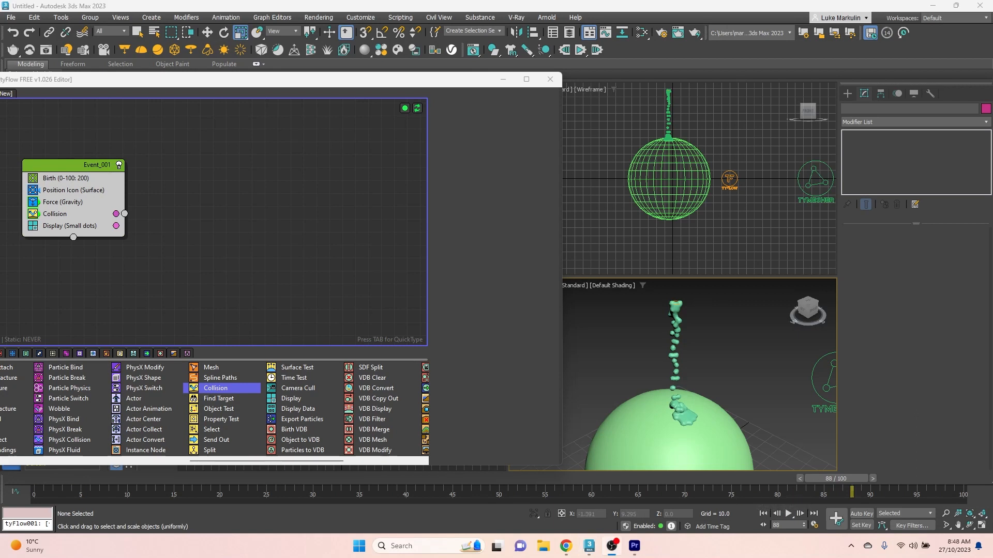
- Add a Particle Bind operator between Collision and Display in the event
{"action": "scroll", "coordinate": [76, 443], "scroll_direction": "left", "scroll_amount": 3}
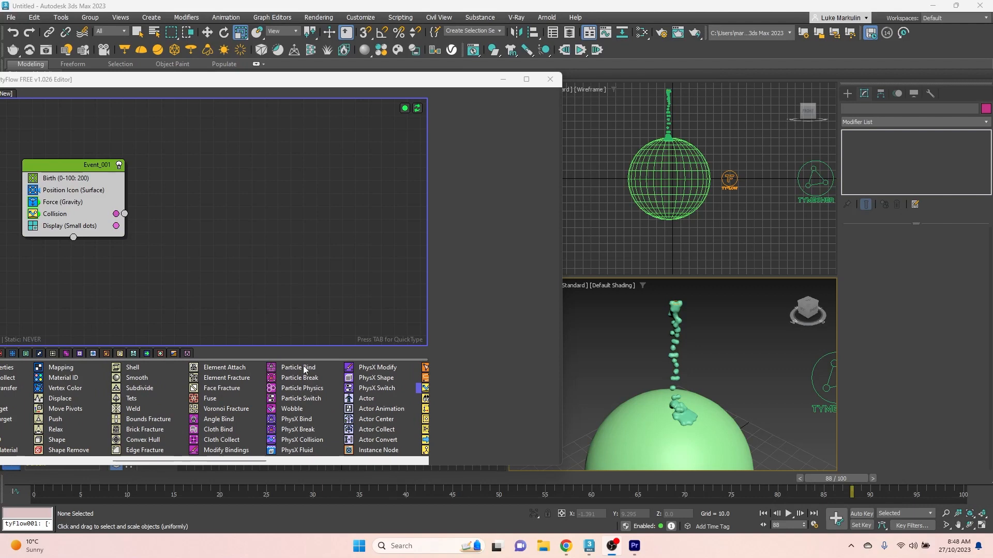
{"action": "left_click_drag", "start_coordinate": [288, 368], "coordinate": [261, 312]}
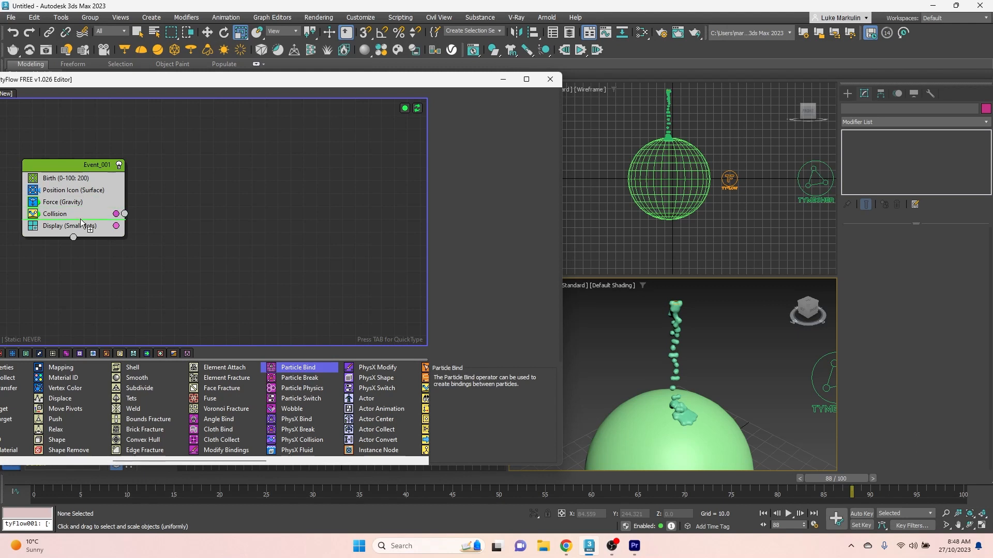
{"action": "left_click_drag", "start_coordinate": [81, 220], "coordinate": [86, 227]}
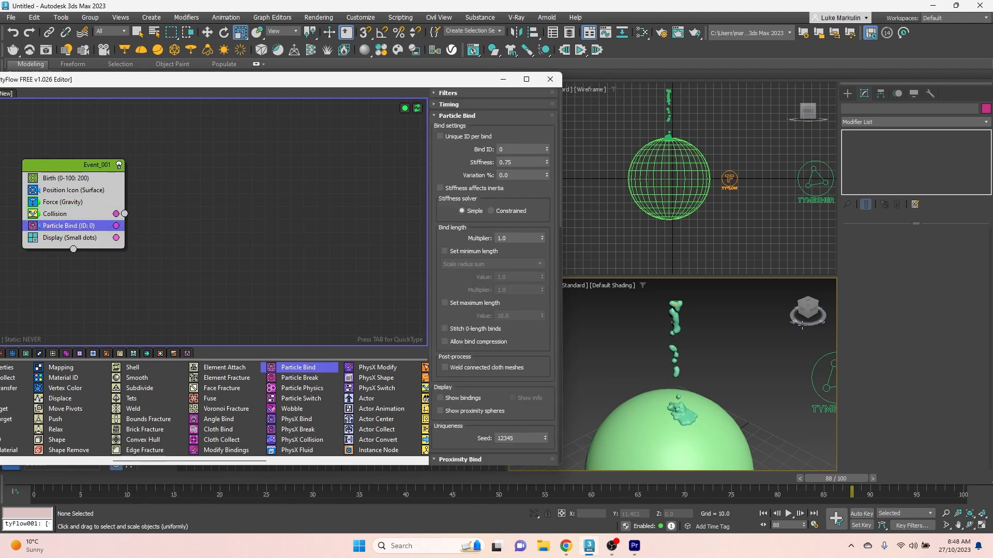
- Set the Birth operator's total particle count to 800
{"action": "left_click", "coordinate": [74, 179]}
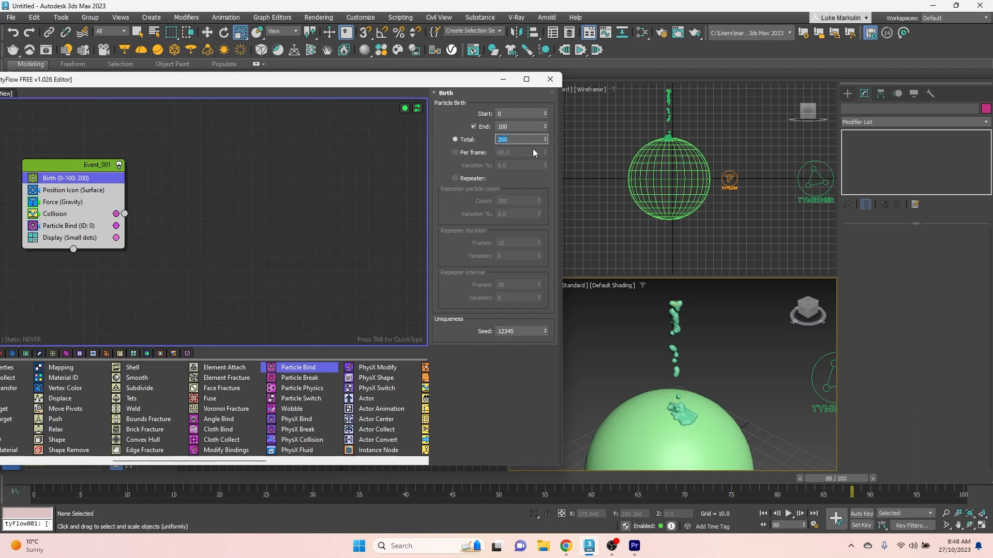
{"action": "type", "text": "400"}
{"action": "key", "text": "BackSpace"}
{"action": "key", "text": "BackSpace"}
{"action": "key", "text": "BackSpace"}
{"action": "type", "text": "300"}
{"action": "key", "text": "Return"}
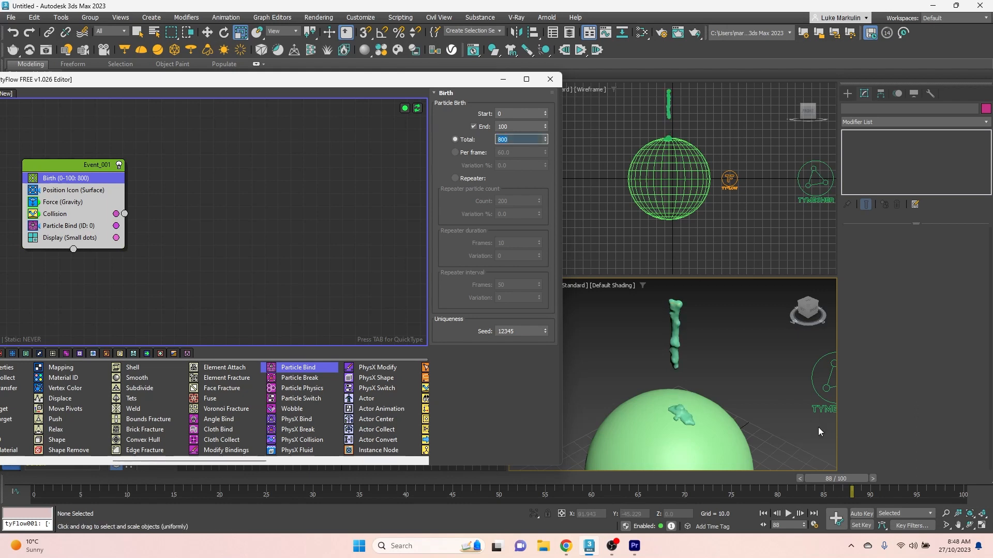
- Play the animation and examine the bound particle stream and its contact with the sphere from near and far
{"action": "left_click", "coordinate": [790, 512]}
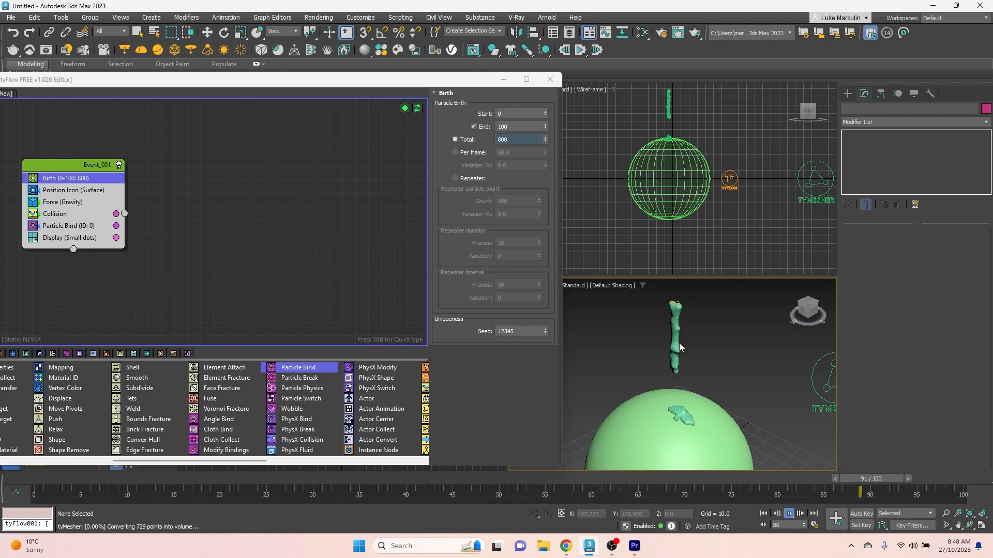
{"action": "scroll", "coordinate": [647, 336], "scroll_direction": "down", "scroll_amount": 5}
{"action": "scroll", "coordinate": [647, 336], "scroll_direction": "up", "scroll_amount": 4}
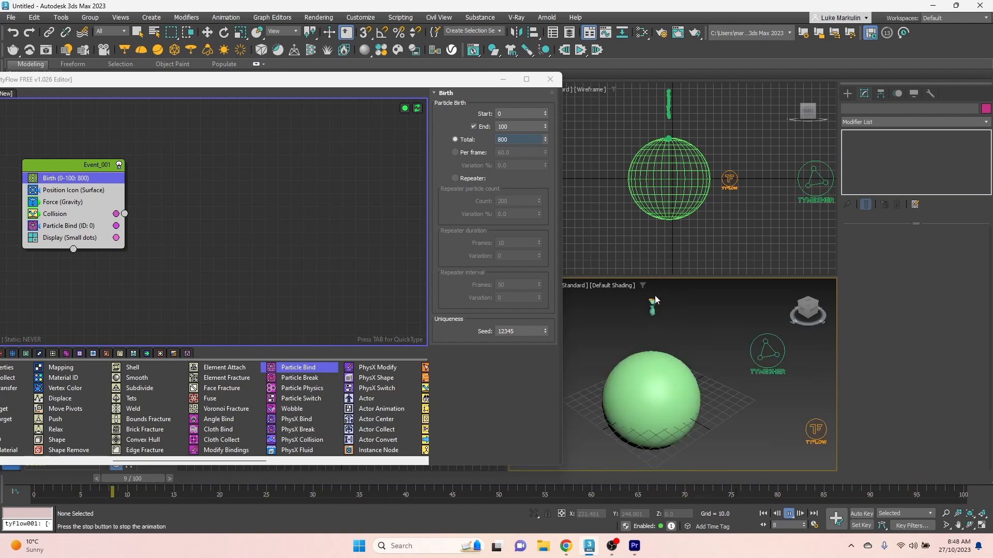
{"action": "scroll", "coordinate": [654, 304], "scroll_direction": "up", "scroll_amount": 2}
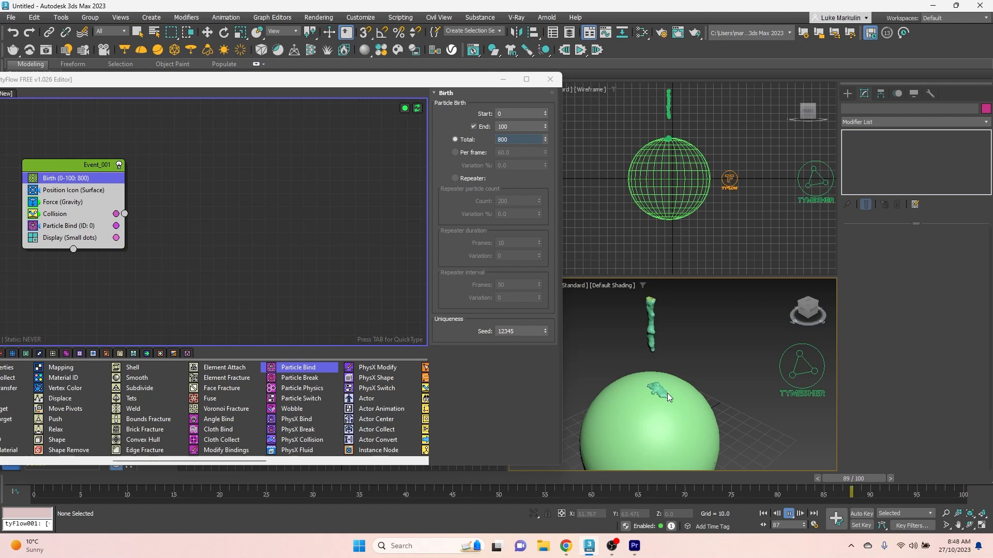
{"action": "scroll", "coordinate": [659, 377], "scroll_direction": "down", "scroll_amount": 3}
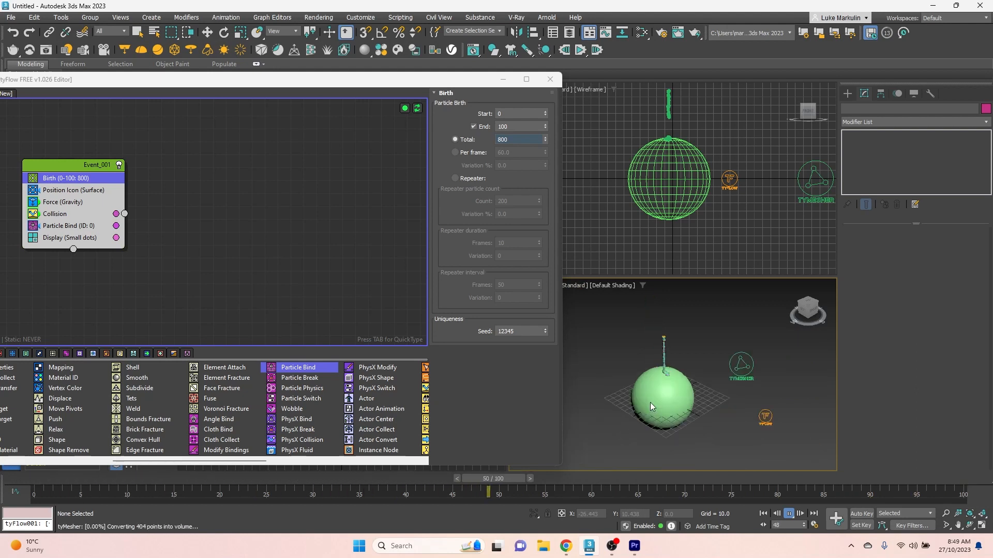
- Set the Birth operator's total particle count to 300 and stop the playback
{"action": "left_click_drag", "start_coordinate": [512, 139], "coordinate": [470, 141]}
{"action": "type", "text": "300"}
{"action": "key", "text": "Return"}
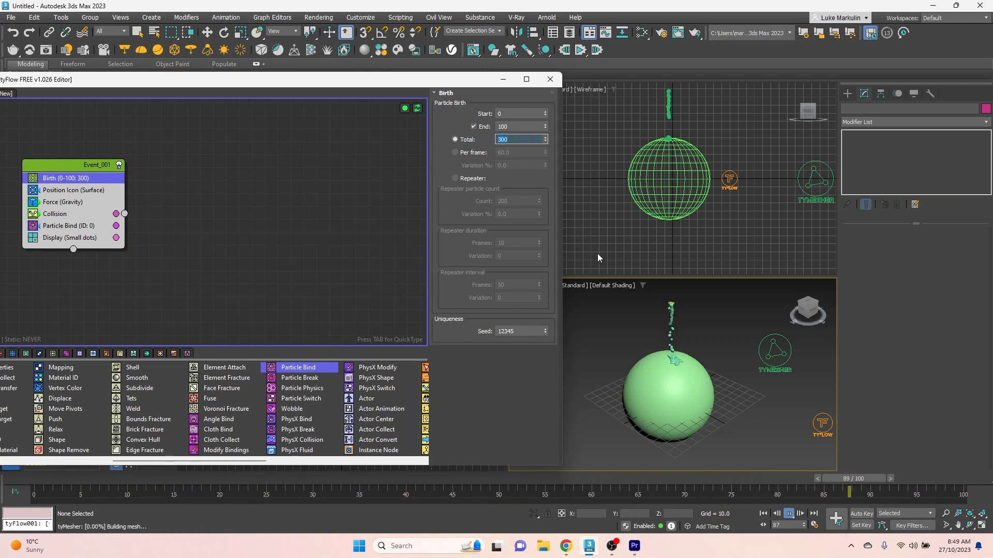
{"action": "left_click", "coordinate": [789, 513]}
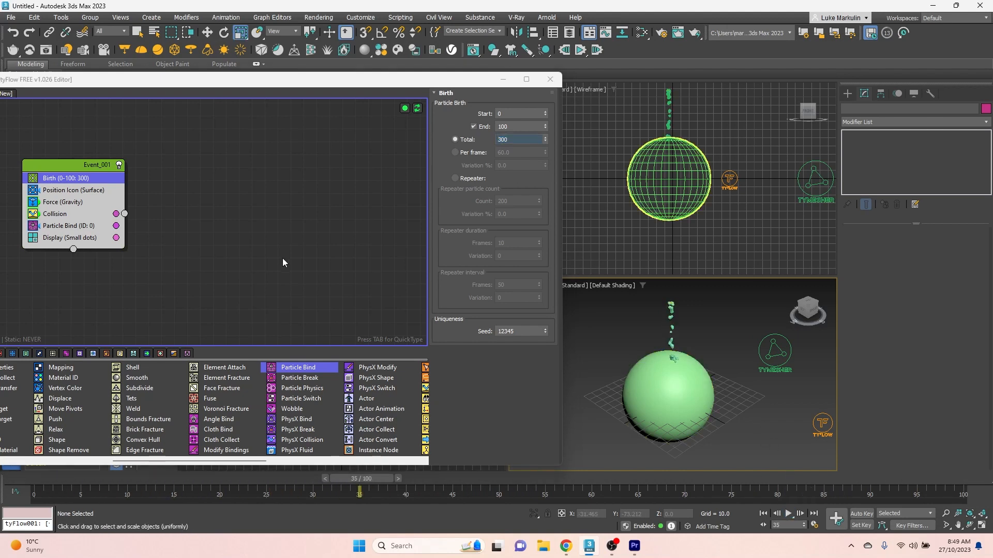
- Look through the operator list for another operator to add to the event
{"action": "left_click", "coordinate": [247, 246]}
{"action": "scroll", "coordinate": [235, 425], "scroll_direction": "up", "scroll_amount": 5}
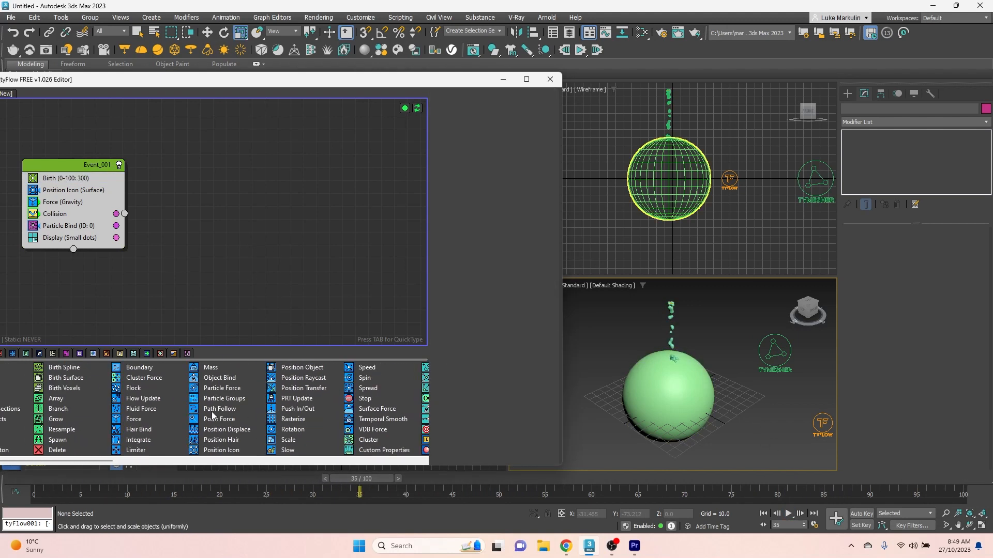